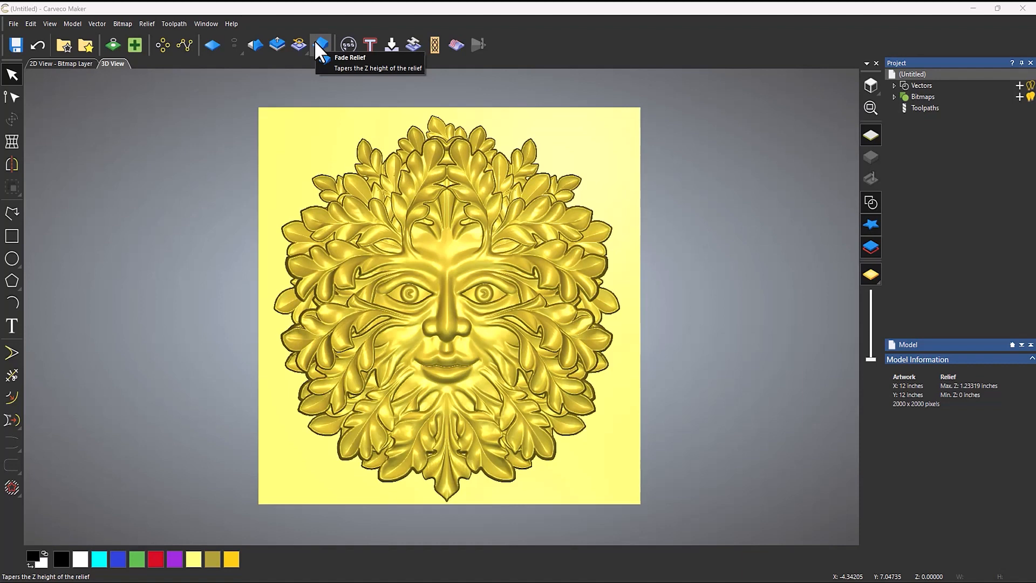
Start a linear Fade Relief on the leafy face, fading from about X -0.05, Y 5.44 to about X -0.12, Y -5.84
{"action": "left_click", "coordinate": [318, 44]}
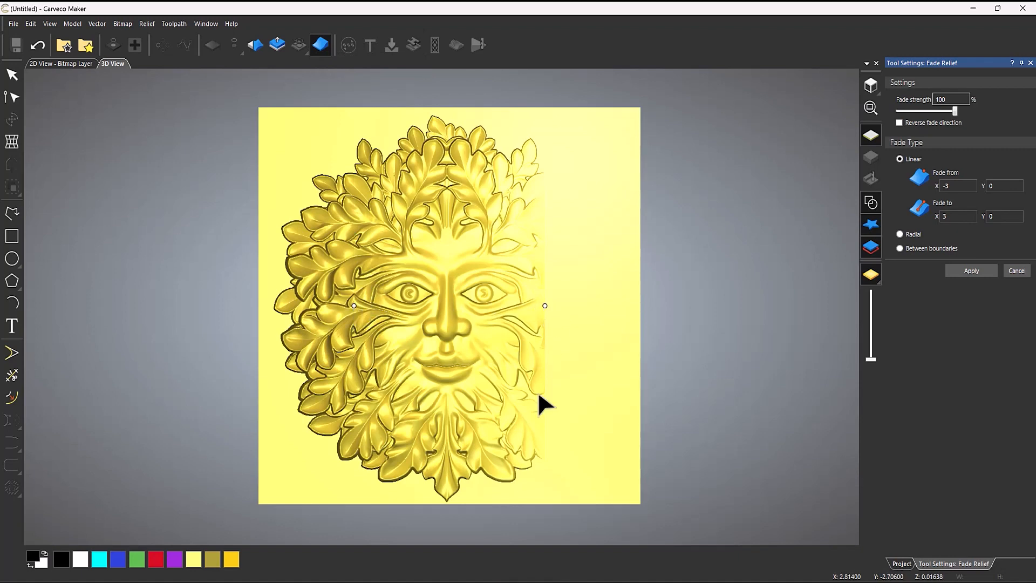
{"action": "left_click", "coordinate": [544, 306]}
{"action": "left_click_drag", "start_coordinate": [545, 306], "coordinate": [445, 499]}
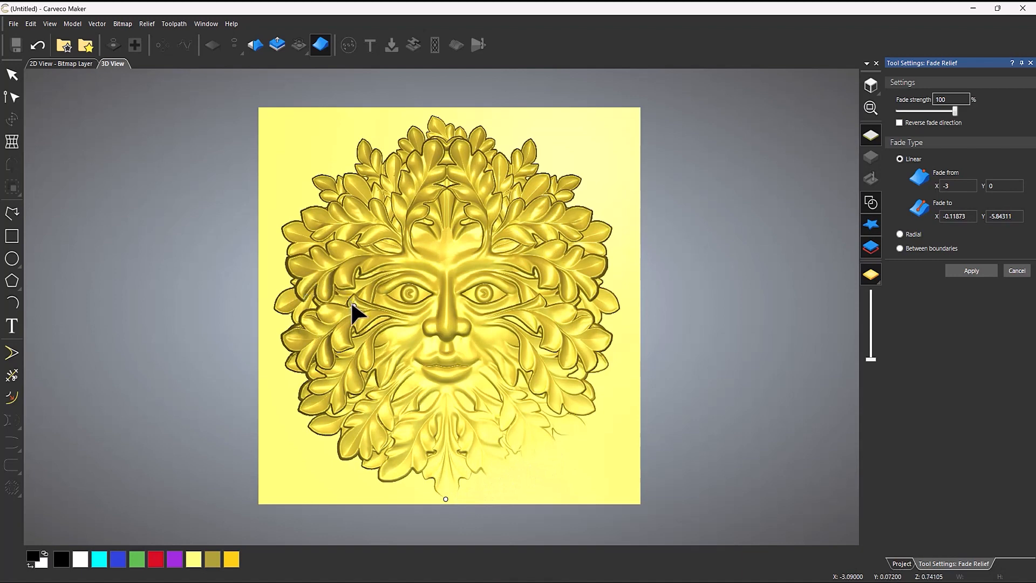
{"action": "left_click_drag", "start_coordinate": [353, 300], "coordinate": [448, 126]}
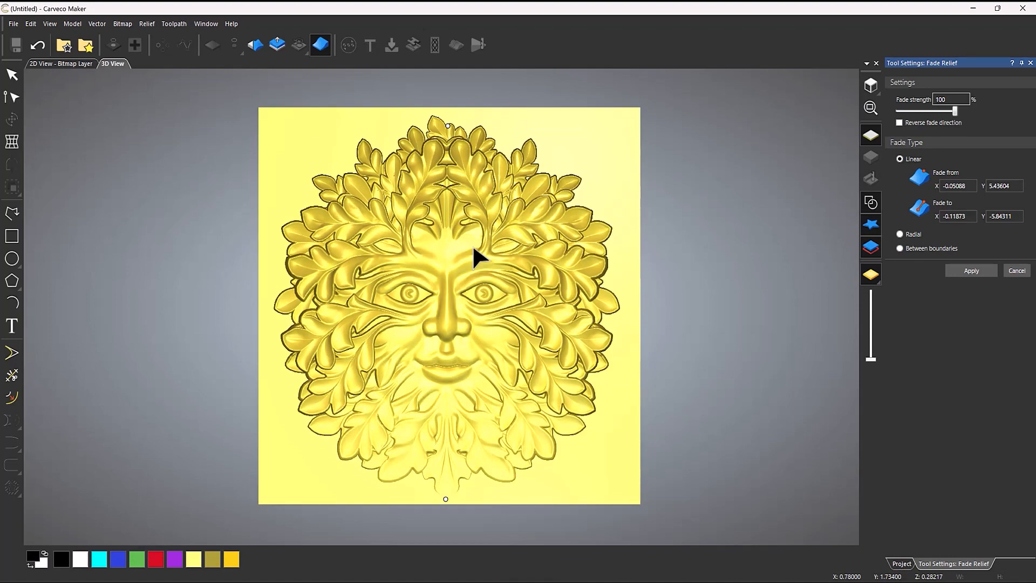
Try the linear fade at a strength of about 8% and restore it to 100%
{"action": "scroll", "coordinate": [442, 470], "scroll_direction": "up", "scroll_amount": 1}
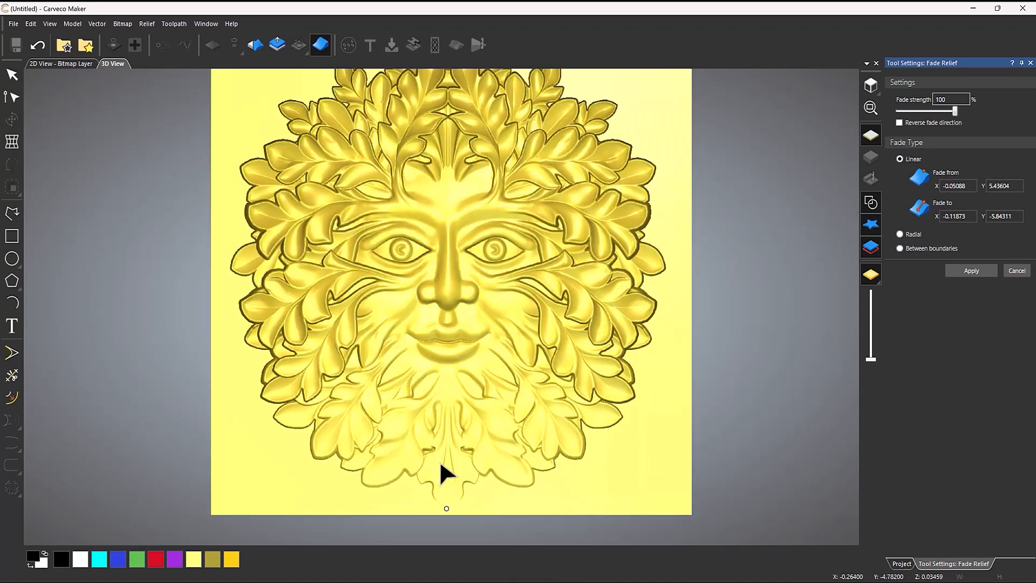
{"action": "left_click_drag", "start_coordinate": [483, 463], "coordinate": [528, 374]}
{"action": "scroll", "coordinate": [555, 420], "scroll_direction": "up", "scroll_amount": 1}
{"action": "scroll", "coordinate": [556, 420], "scroll_direction": "up", "scroll_amount": 1}
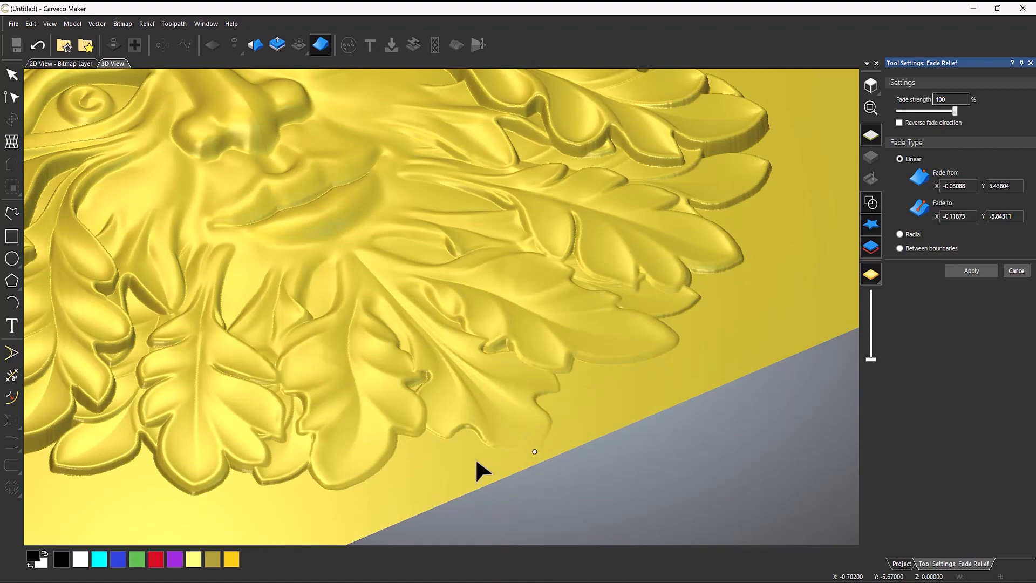
{"action": "left_click_drag", "start_coordinate": [953, 111], "coordinate": [902, 115]}
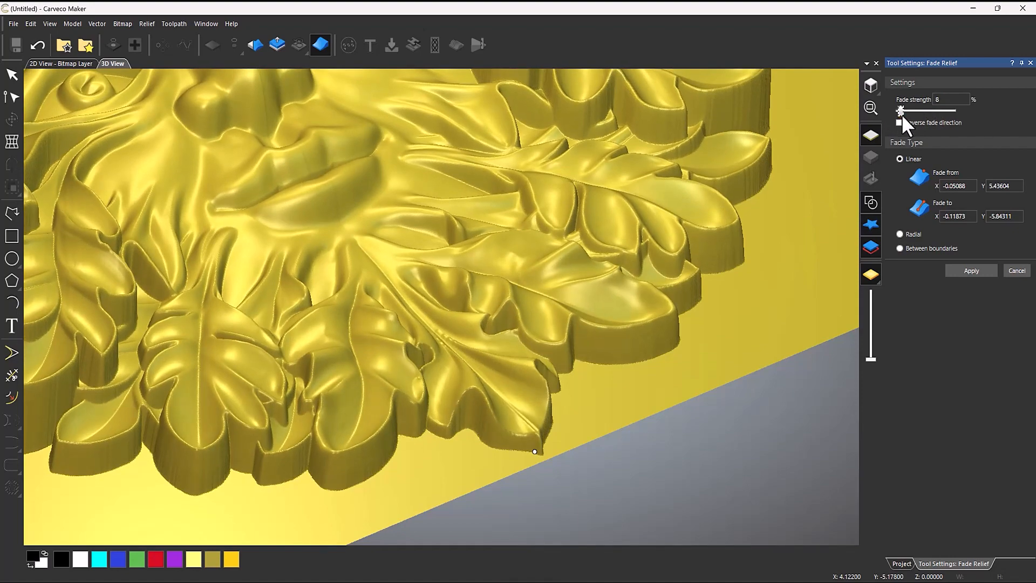
{"action": "left_click_drag", "start_coordinate": [902, 114], "coordinate": [966, 117]}
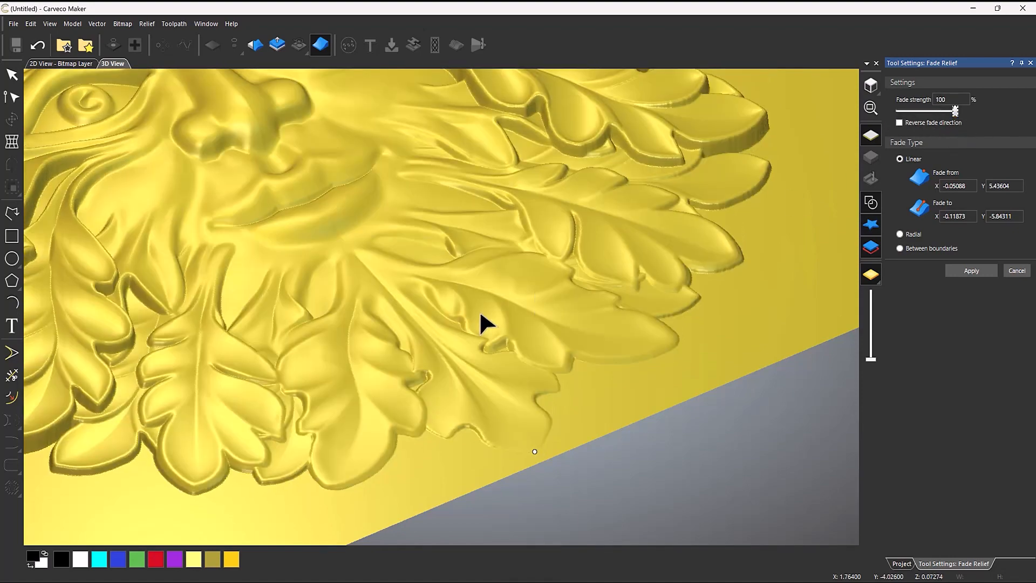
Reverse the direction of the linear fade and switch the reversal off again
{"action": "scroll", "coordinate": [433, 251], "scroll_direction": "down", "scroll_amount": 5}
{"action": "scroll", "coordinate": [302, 138], "scroll_direction": "up", "scroll_amount": 3}
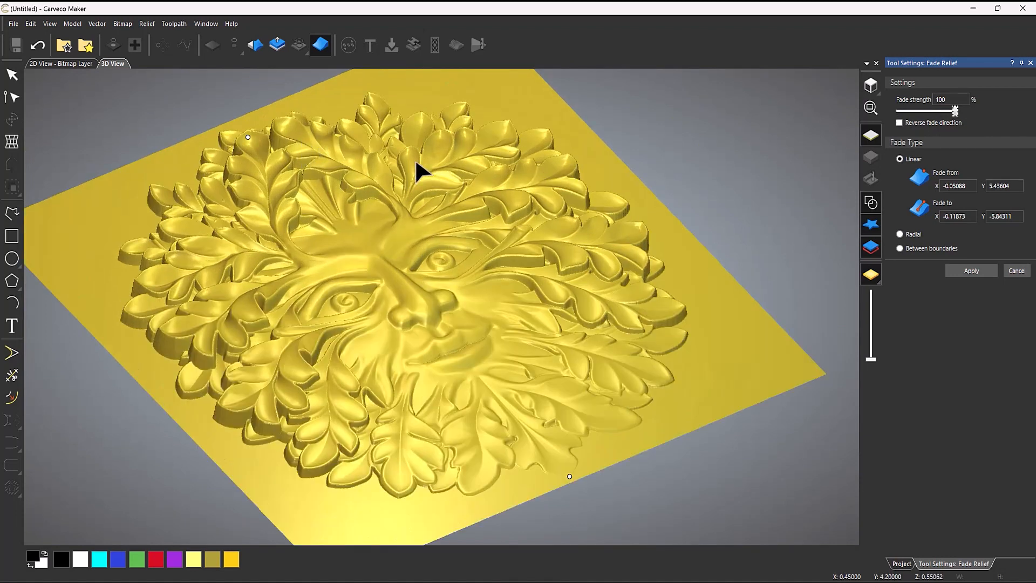
{"action": "left_click", "coordinate": [899, 122]}
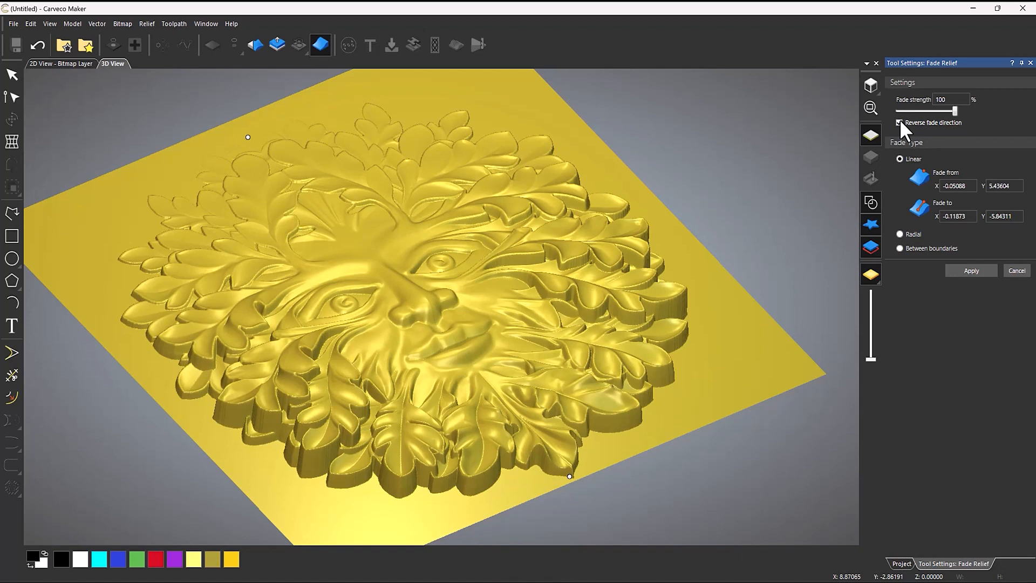
{"action": "left_click", "coordinate": [899, 121]}
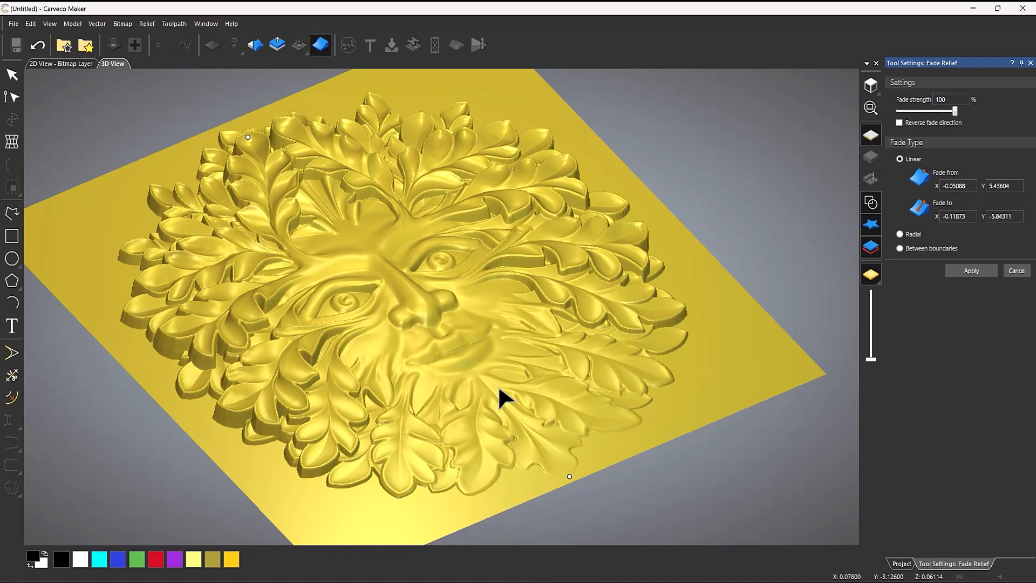
Switch the fade type to Radial, try it at 0% strength, and return the strength to 100%
{"action": "left_click", "coordinate": [900, 235]}
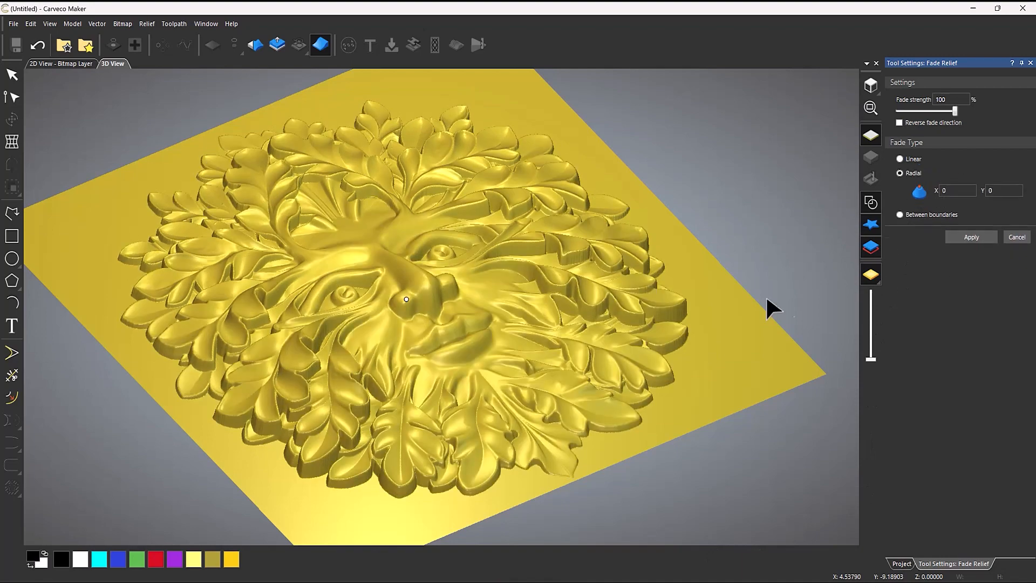
{"action": "left_click_drag", "start_coordinate": [572, 324], "coordinate": [452, 207]}
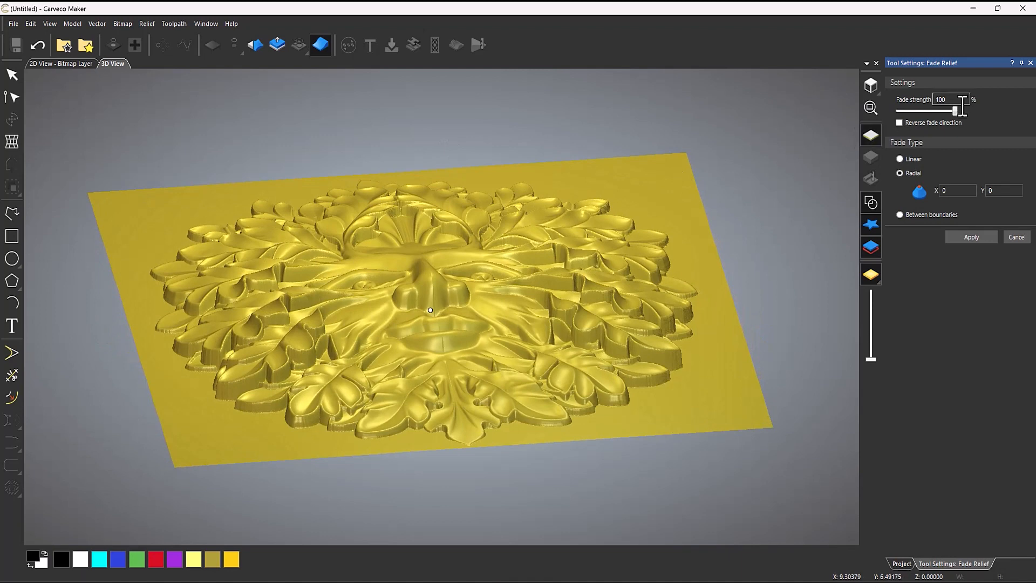
{"action": "left_click_drag", "start_coordinate": [955, 111], "coordinate": [893, 109]}
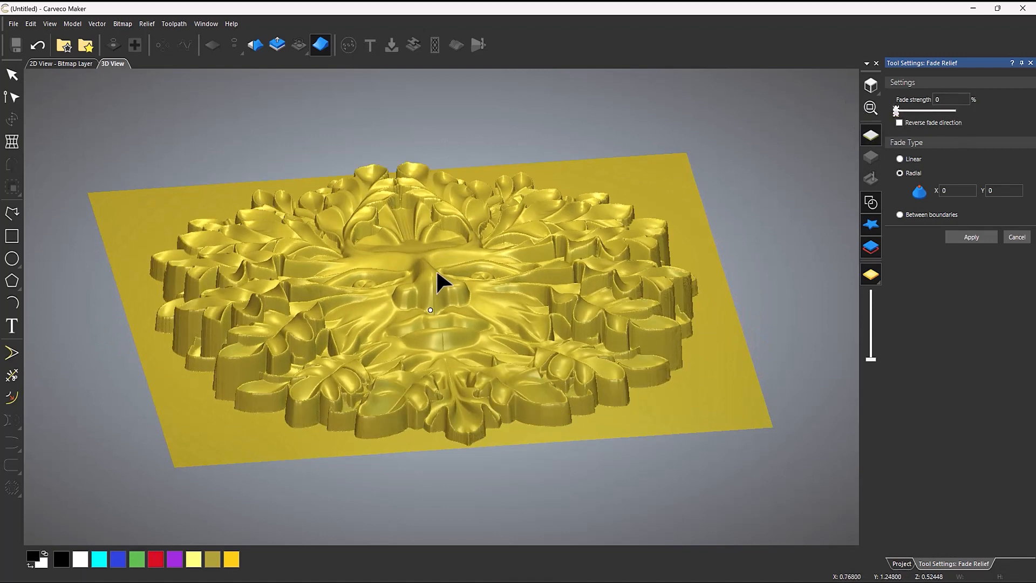
{"action": "scroll", "coordinate": [435, 270], "scroll_direction": "up", "scroll_amount": 2}
{"action": "scroll", "coordinate": [414, 268], "scroll_direction": "down", "scroll_amount": 1}
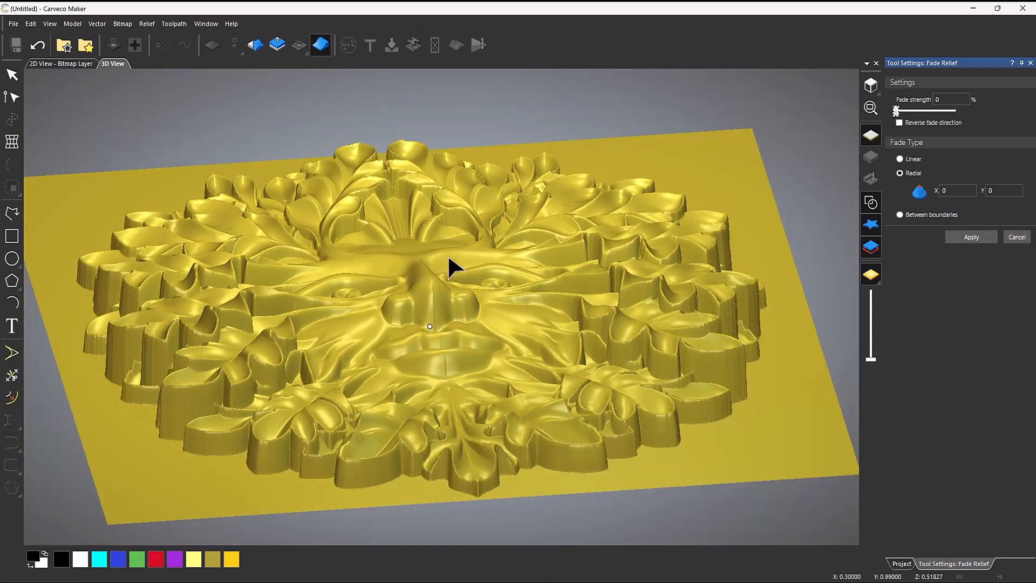
{"action": "middle_click_drag", "start_coordinate": [448, 258], "coordinate": [455, 248]}
{"action": "left_click_drag", "start_coordinate": [896, 110], "coordinate": [989, 110]}
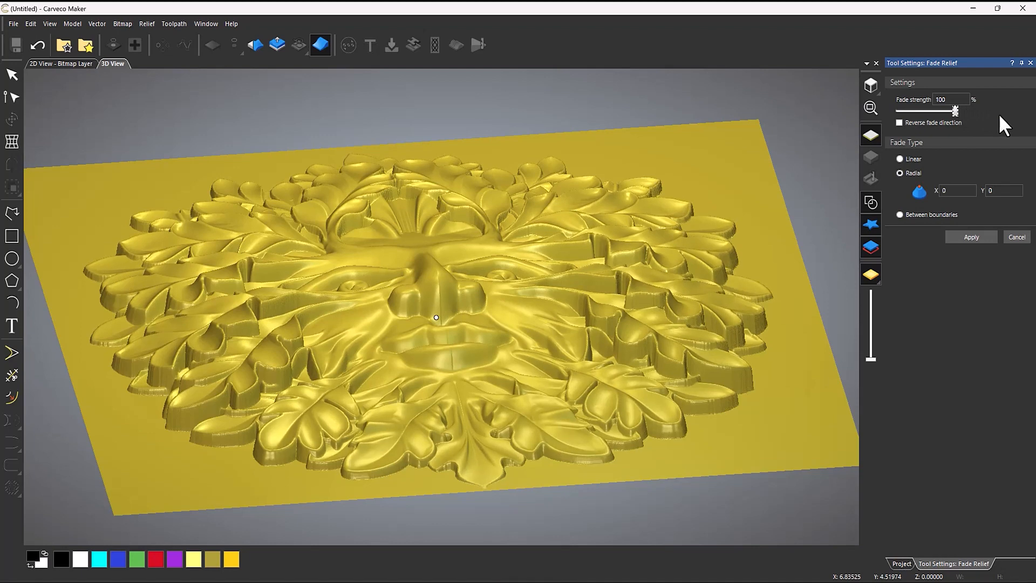
Reverse the direction of the radial fade and turn the reversal off again
{"action": "scroll", "coordinate": [459, 291], "scroll_direction": "up", "scroll_amount": 5}
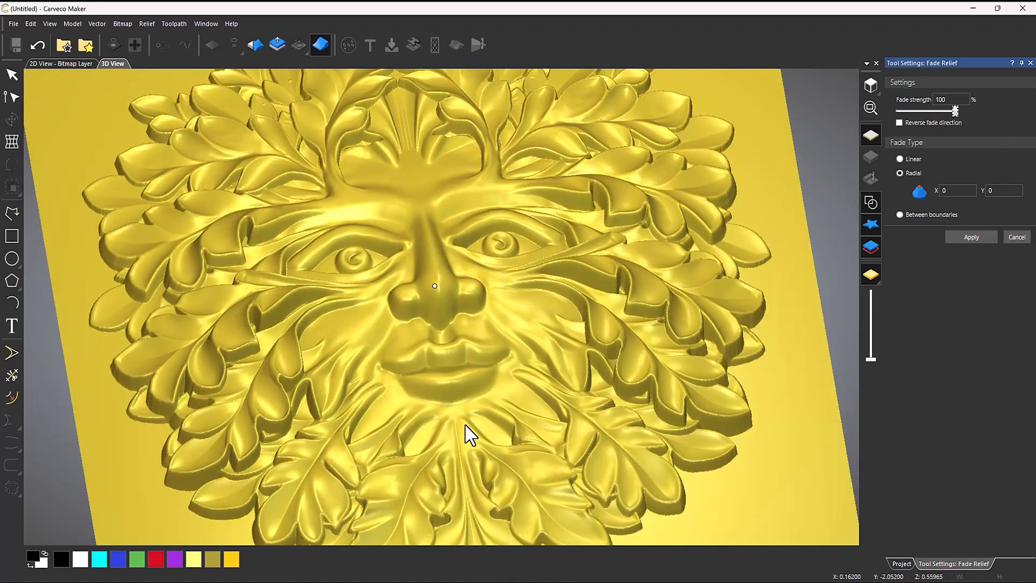
{"action": "scroll", "coordinate": [450, 332], "scroll_direction": "down", "scroll_amount": 3}
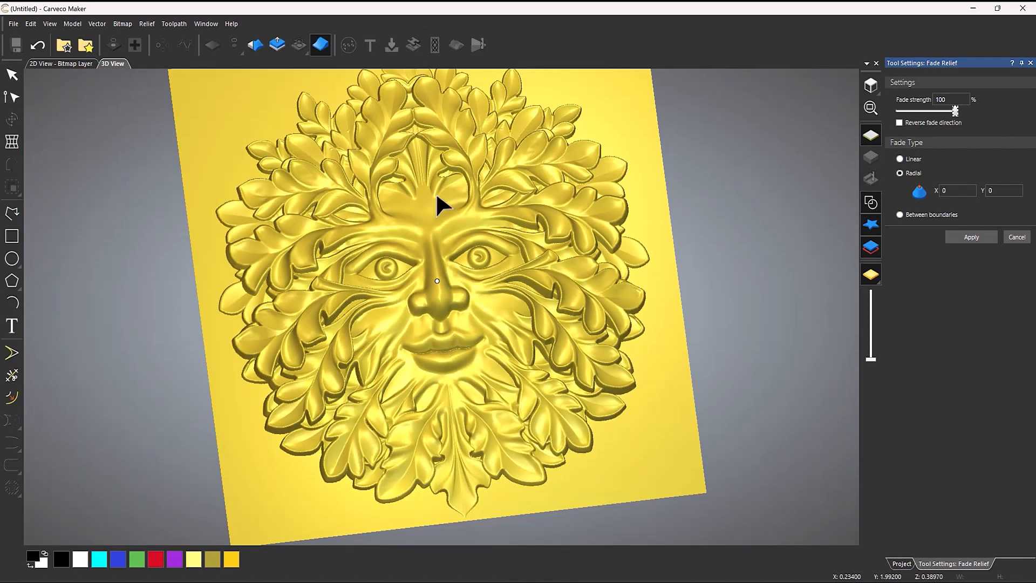
{"action": "scroll", "coordinate": [457, 280], "scroll_direction": "up", "scroll_amount": 3}
{"action": "scroll", "coordinate": [458, 178], "scroll_direction": "down", "scroll_amount": 3}
{"action": "left_click_drag", "start_coordinate": [458, 178], "coordinate": [461, 152]}
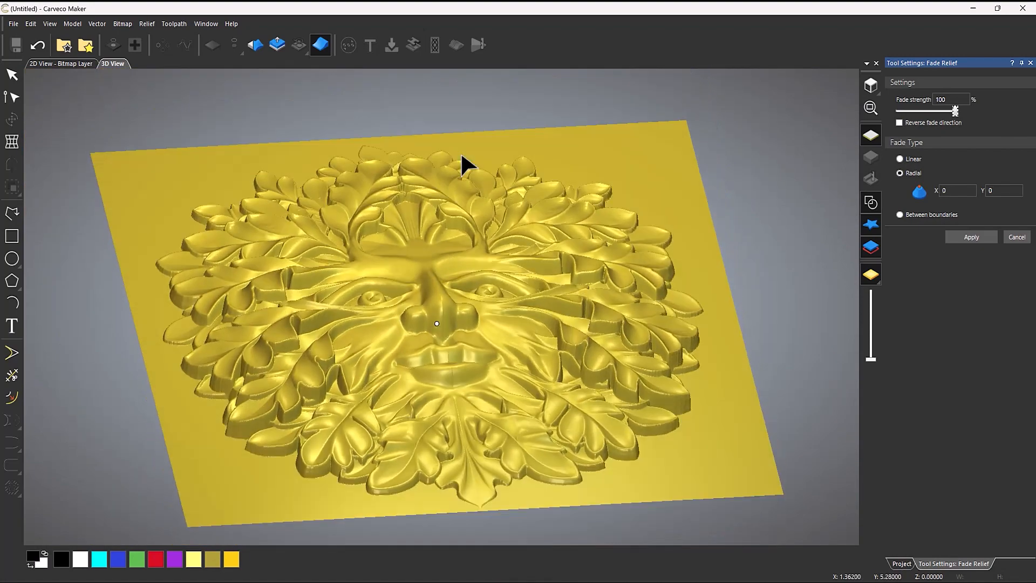
{"action": "left_click", "coordinate": [899, 123]}
{"action": "scroll", "coordinate": [467, 261], "scroll_direction": "up", "scroll_amount": 3}
{"action": "scroll", "coordinate": [474, 268], "scroll_direction": "down", "scroll_amount": 2}
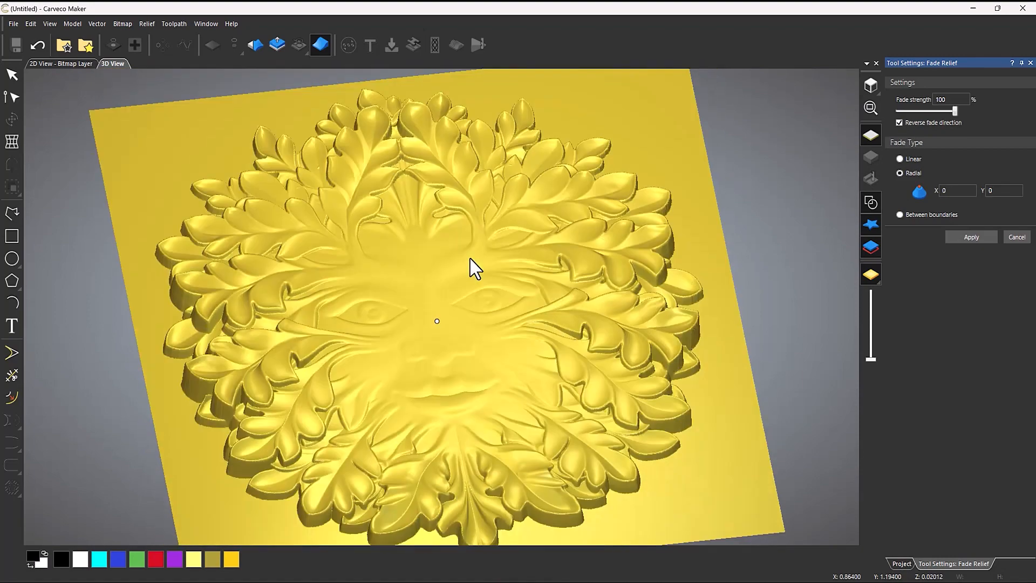
{"action": "left_click_drag", "start_coordinate": [468, 282], "coordinate": [469, 311]}
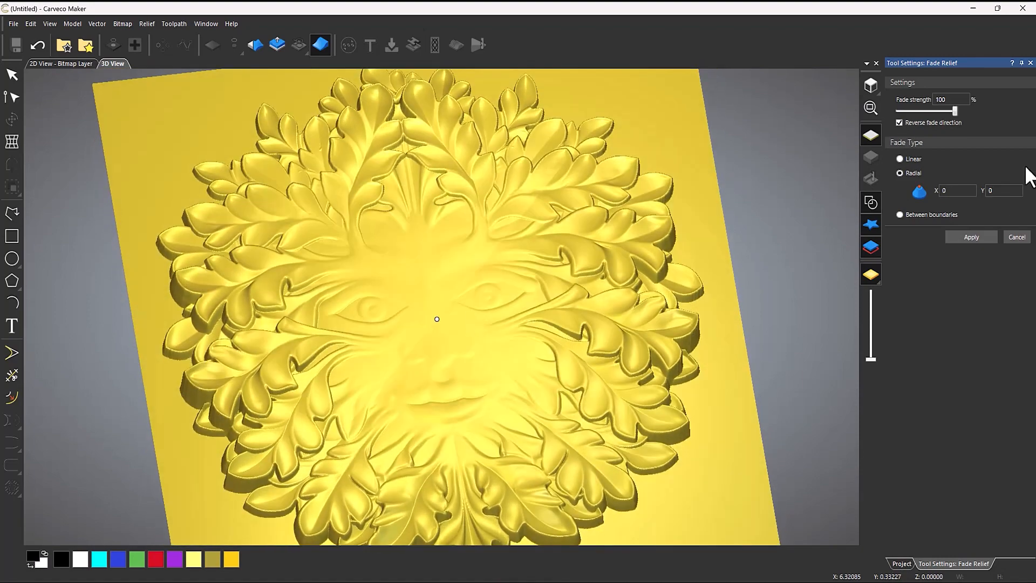
{"action": "left_click", "coordinate": [899, 121]}
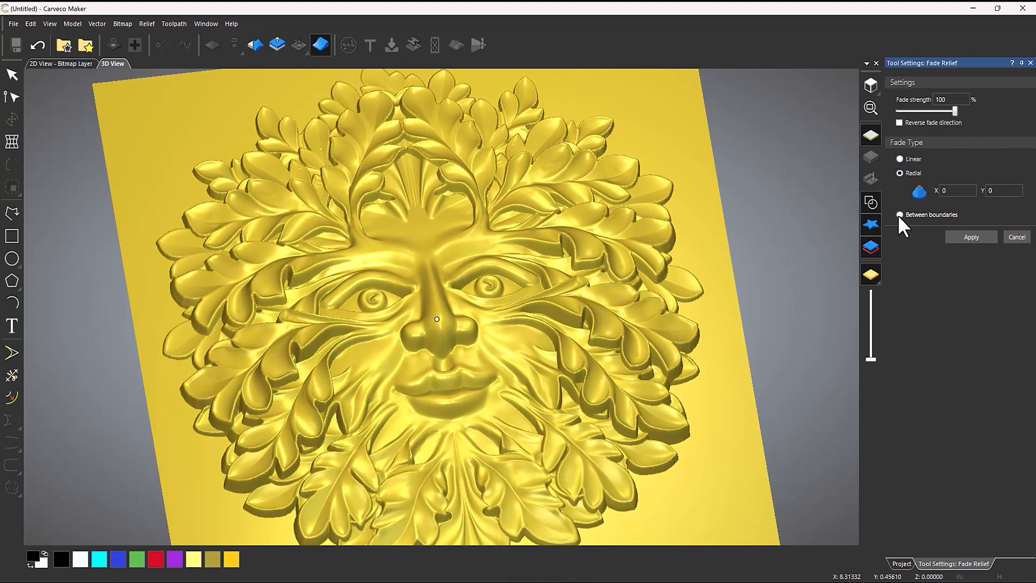
Draw two concentric circles centred on the relief, one around the face and one about 11.84 inches across enclosing the leaves
{"action": "left_click", "coordinate": [872, 87]}
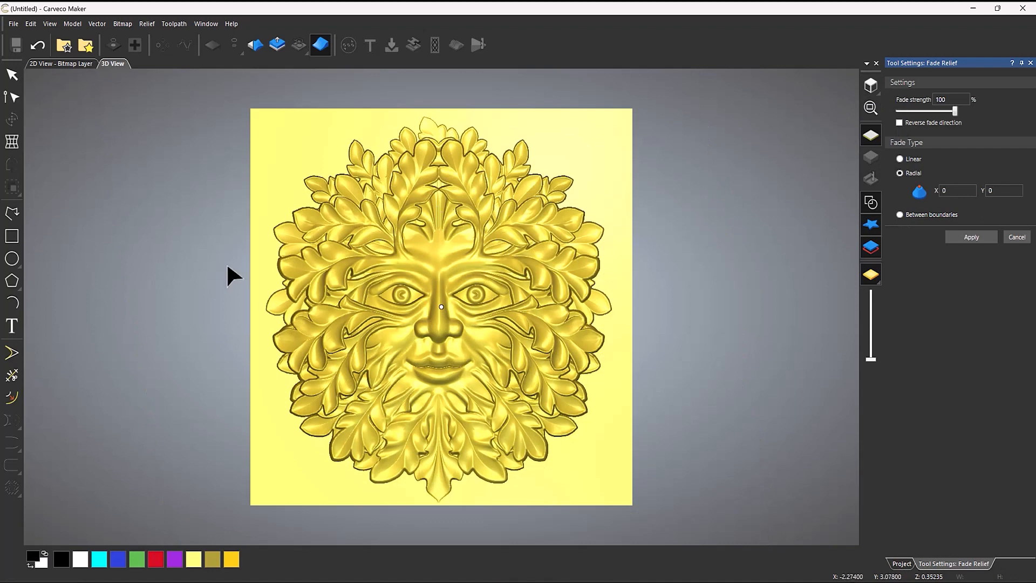
{"action": "left_click", "coordinate": [11, 259]}
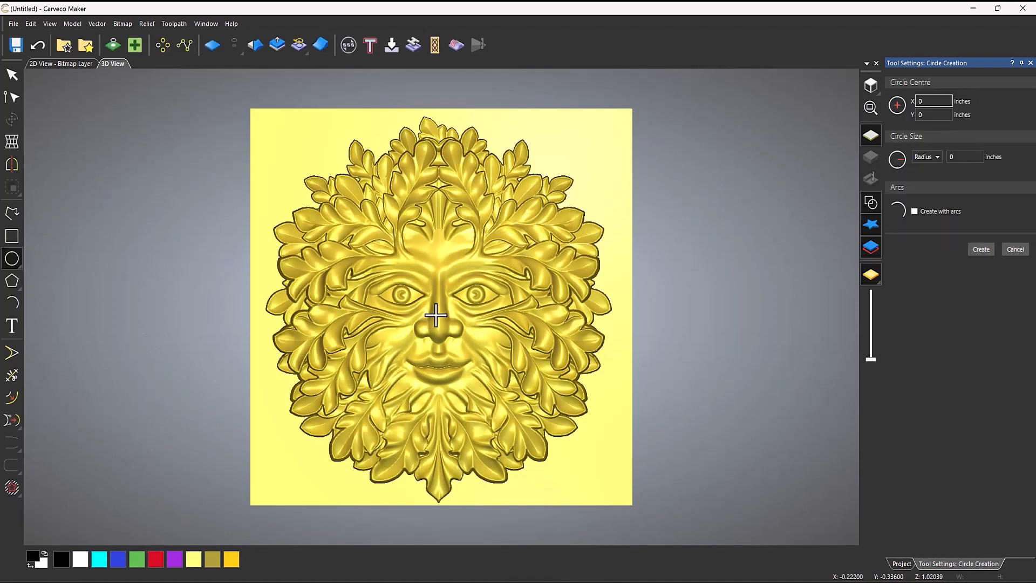
{"action": "left_click_drag", "start_coordinate": [442, 307], "coordinate": [495, 391]}
{"action": "key", "text": "Return"}
{"action": "left_click", "coordinate": [10, 256]}
{"action": "left_click_drag", "start_coordinate": [441, 307], "coordinate": [606, 387]}
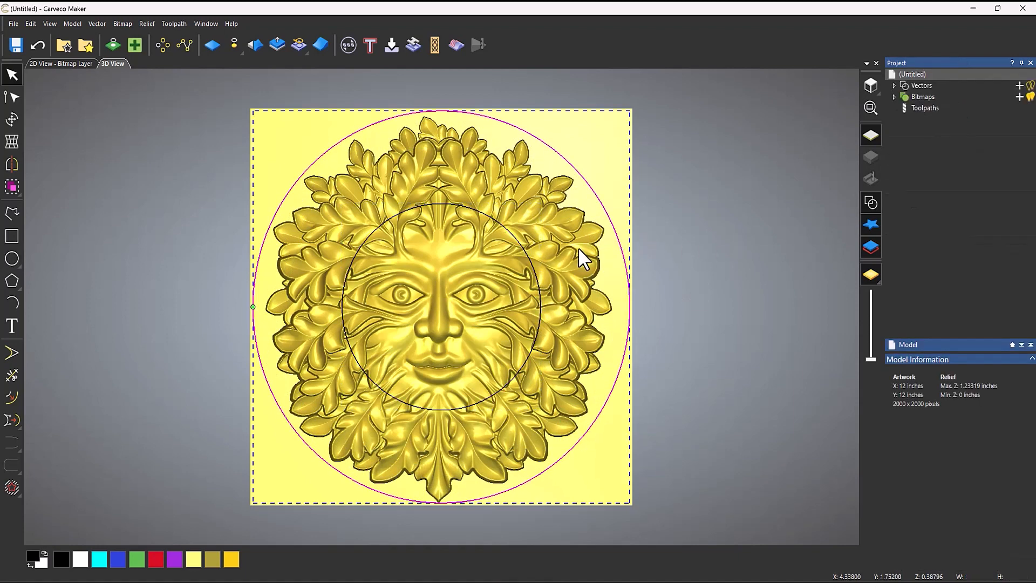
Start Fade Relief with the Between boundaries type and select the outer and inner circles as boundaries
{"action": "left_click", "coordinate": [320, 45]}
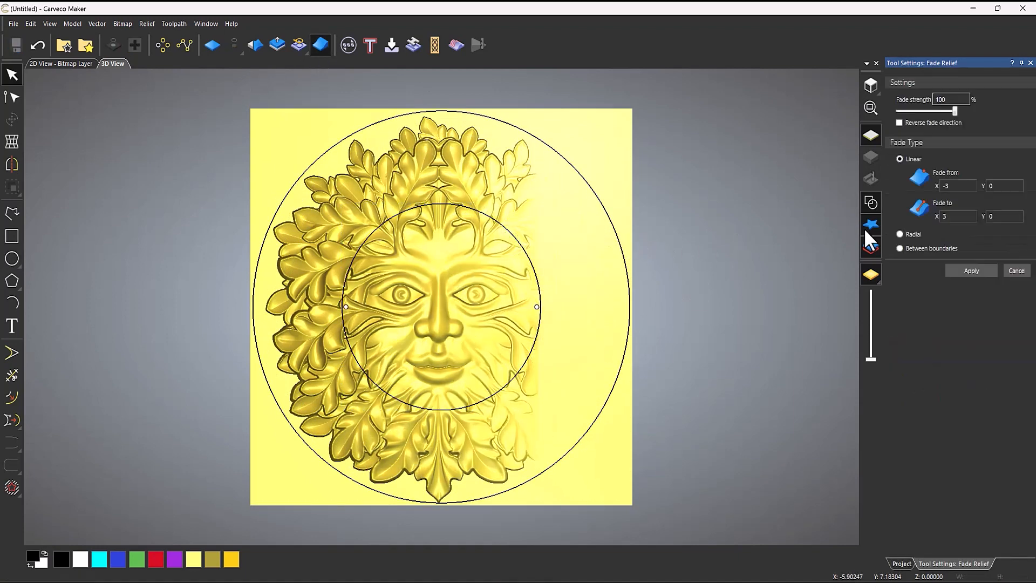
{"action": "left_click", "coordinate": [901, 249]}
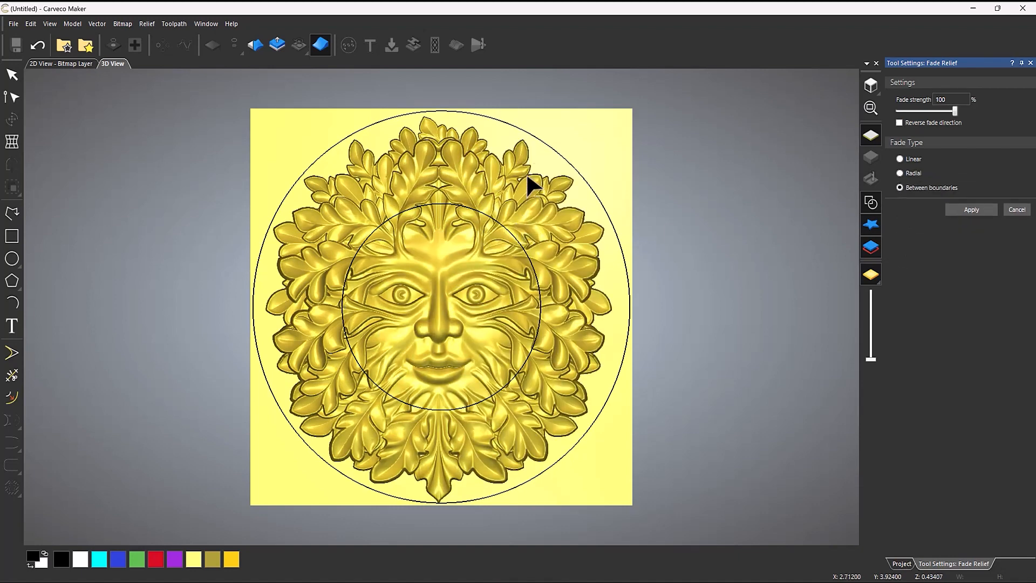
{"action": "left_click", "coordinate": [544, 142]}
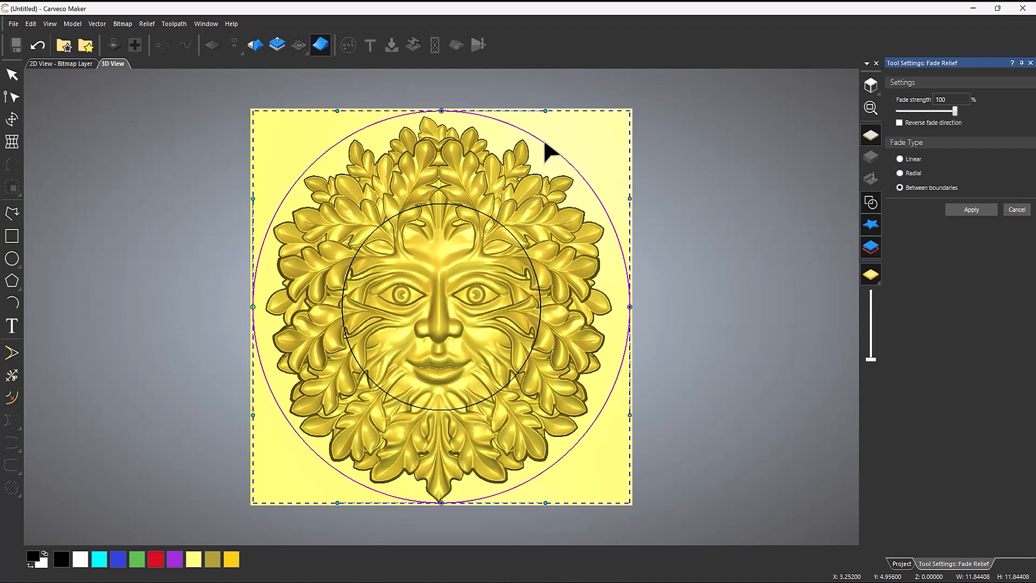
{"action": "left_click", "coordinate": [490, 213], "text": "shift"}
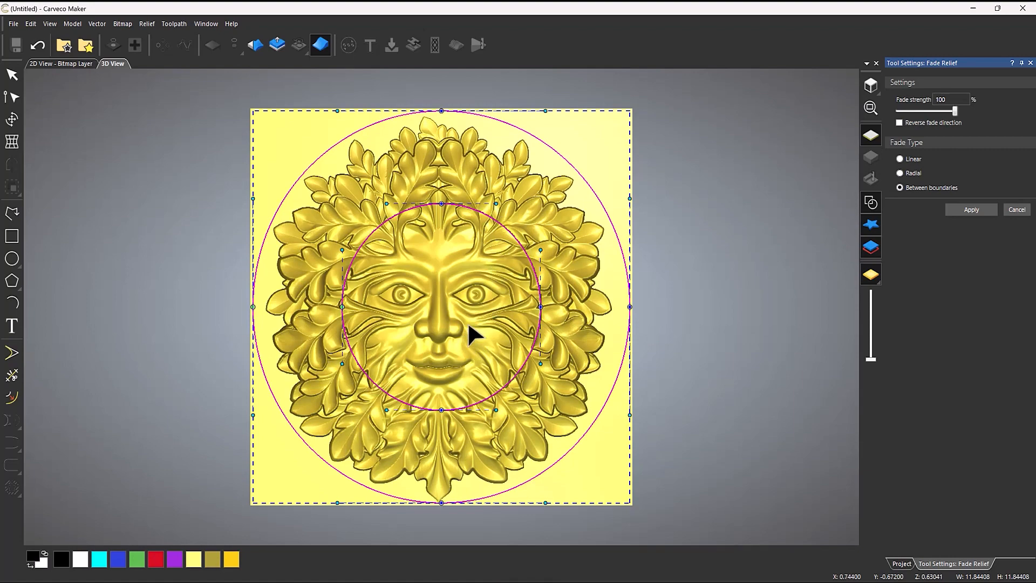
Hide the vectors, try the boundary fade at 0% strength, and set the strength back to 100%
{"action": "left_click", "coordinate": [873, 203]}
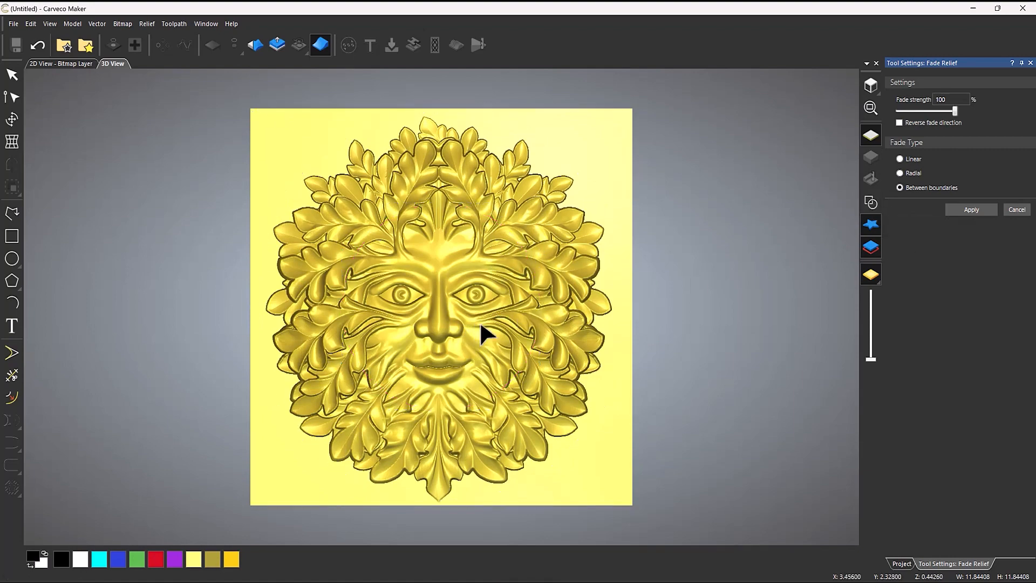
{"action": "scroll", "coordinate": [415, 331], "scroll_direction": "up", "scroll_amount": 3}
{"action": "left_click_drag", "start_coordinate": [536, 280], "coordinate": [516, 227]}
{"action": "scroll", "coordinate": [521, 270], "scroll_direction": "up", "scroll_amount": 5}
{"action": "middle_click_drag", "start_coordinate": [525, 313], "coordinate": [416, 308]}
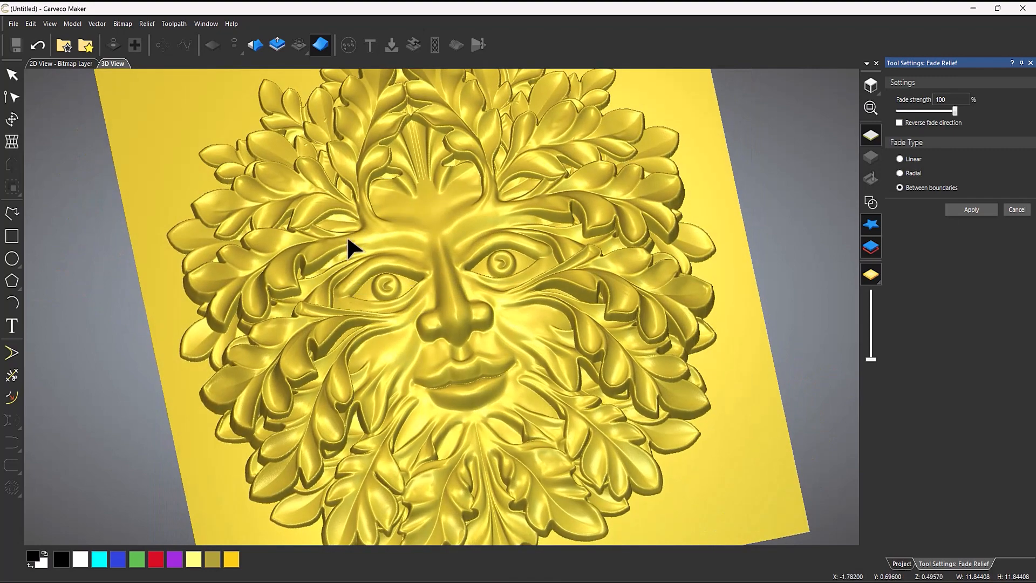
{"action": "left_click_drag", "start_coordinate": [954, 110], "coordinate": [852, 112]}
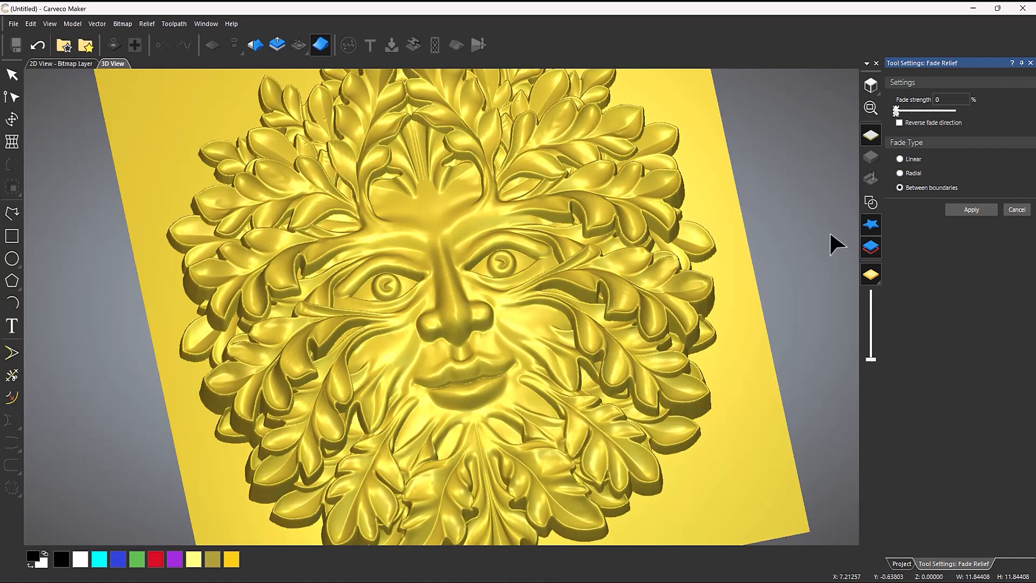
{"action": "left_click_drag", "start_coordinate": [903, 111], "coordinate": [1034, 113]}
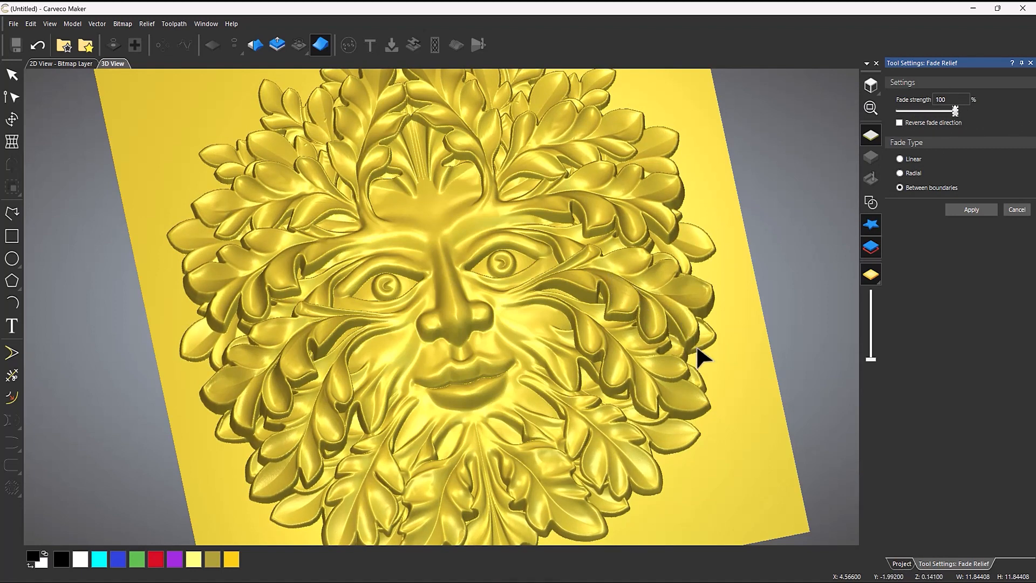
Apply the fade between the two circles to the relief and close the Fade Relief settings
{"action": "left_click", "coordinate": [976, 208]}
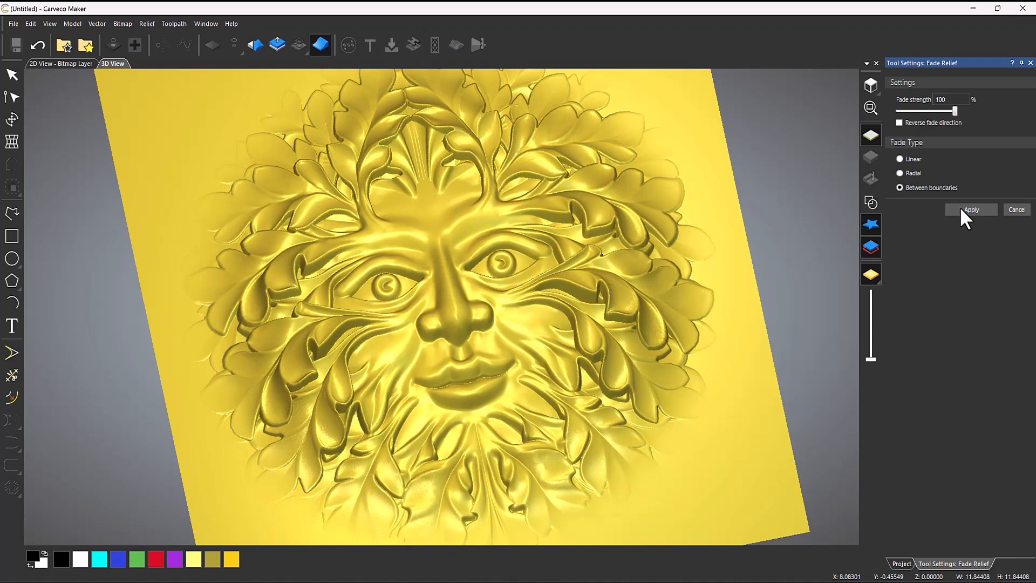
{"action": "left_click", "coordinate": [1018, 210]}
{"action": "scroll", "coordinate": [551, 331], "scroll_direction": "down", "scroll_amount": 5}
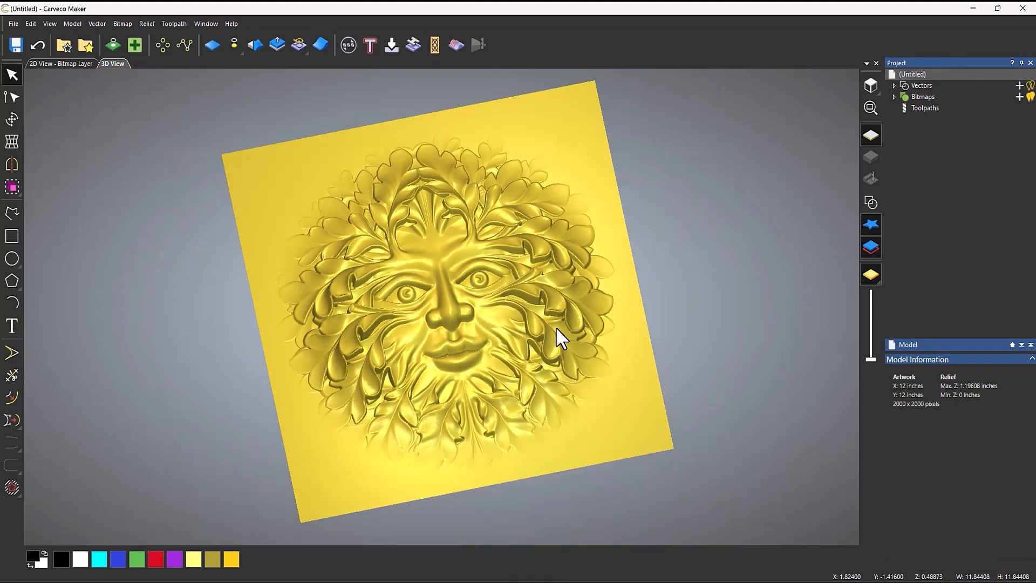
{"action": "left_click_drag", "start_coordinate": [558, 340], "coordinate": [538, 312]}
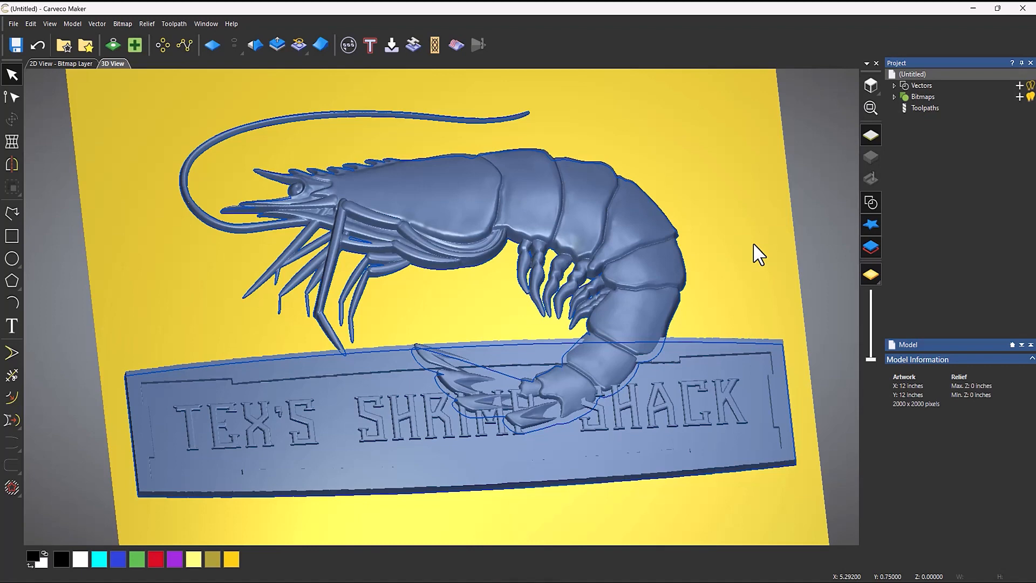
Identify the sign and shrimp as separate floating clipart pieces and paste only the shrimp onto the base relief
{"action": "left_click", "coordinate": [392, 445]}
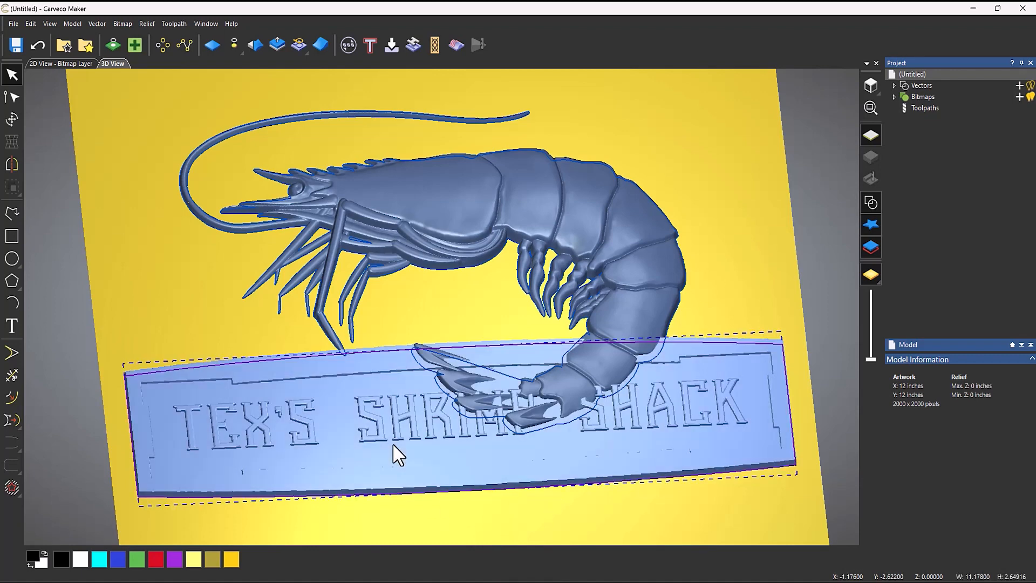
{"action": "left_click", "coordinate": [568, 220]}
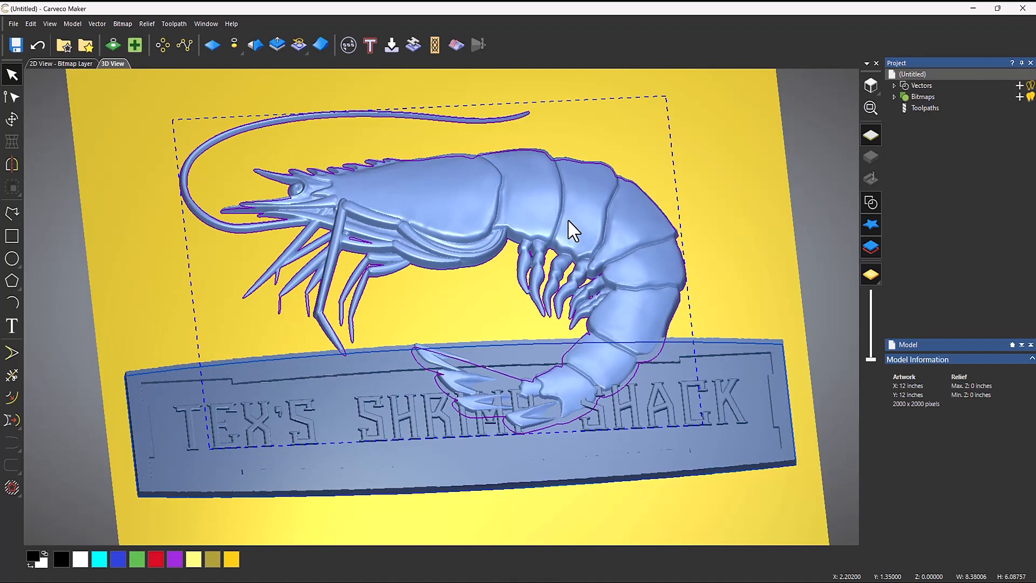
{"action": "left_click", "coordinate": [392, 444]}
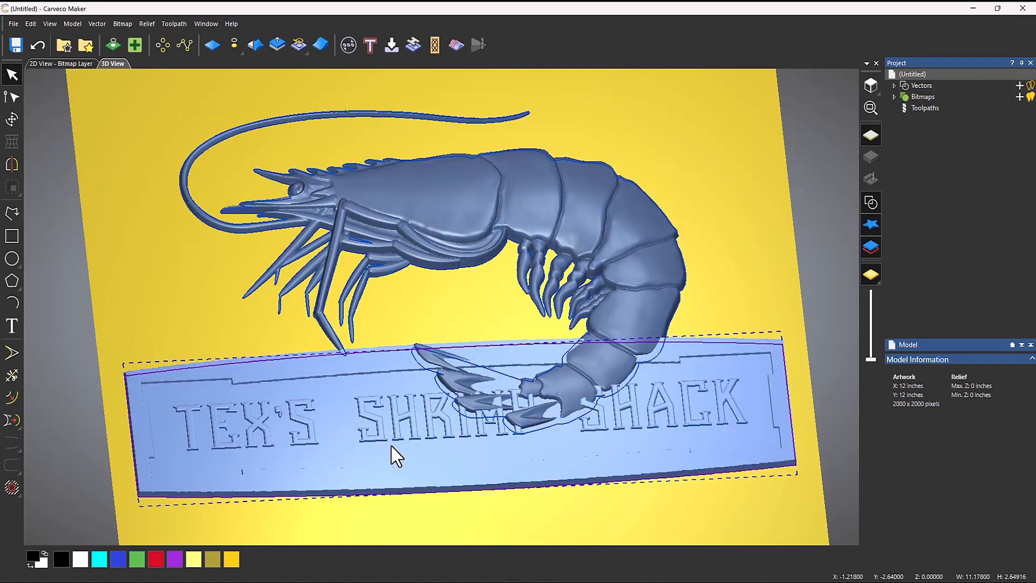
{"action": "left_click", "coordinate": [436, 225]}
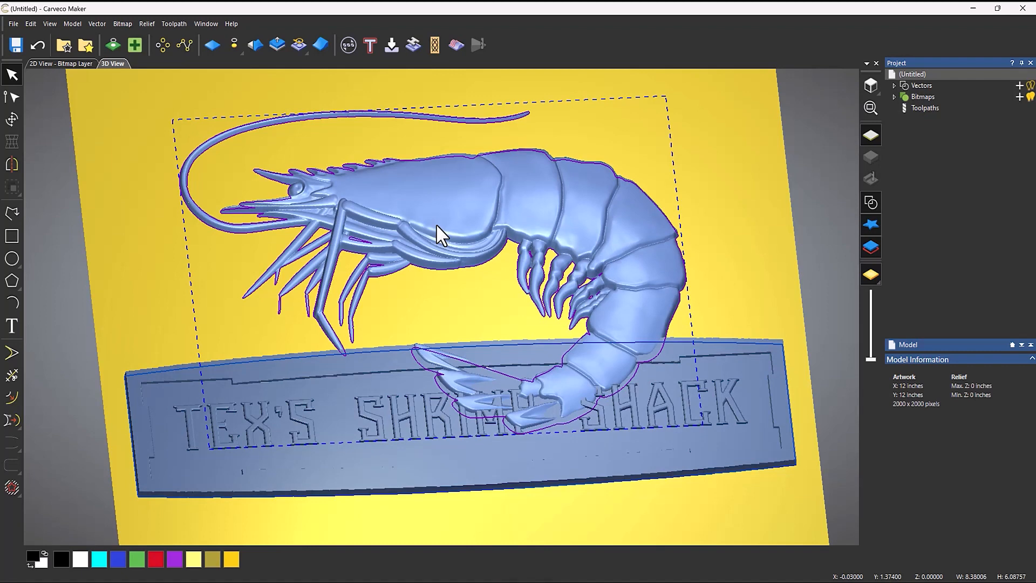
{"action": "key", "text": "Escape"}
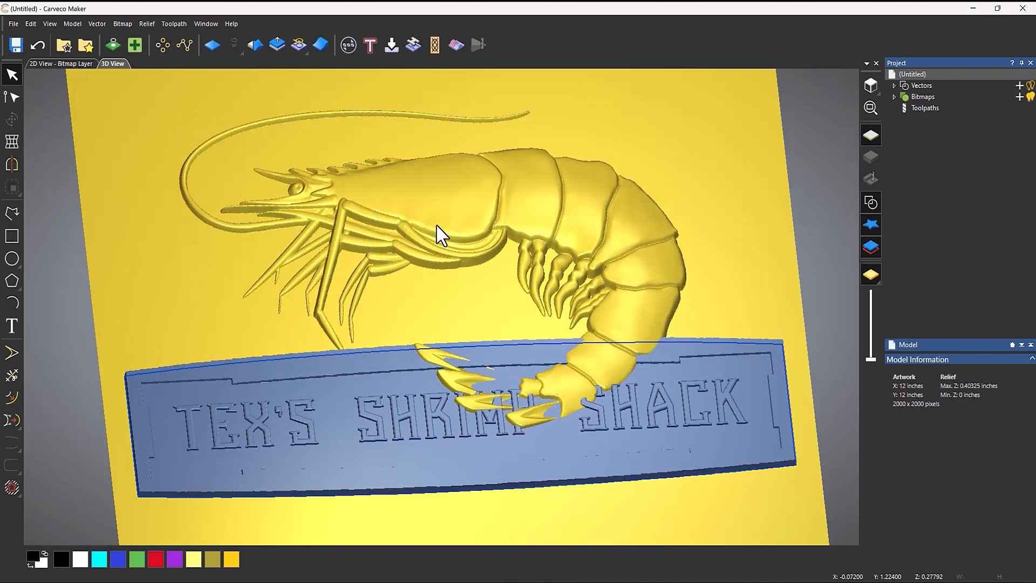
Start a linear Fade Relief on the shrimp in top view, fading from X 2.40273, Y 0.51968 to X 0.64022, Y -1.92768
{"action": "left_click", "coordinate": [867, 91]}
{"action": "scroll", "coordinate": [445, 254], "scroll_direction": "up", "scroll_amount": 5}
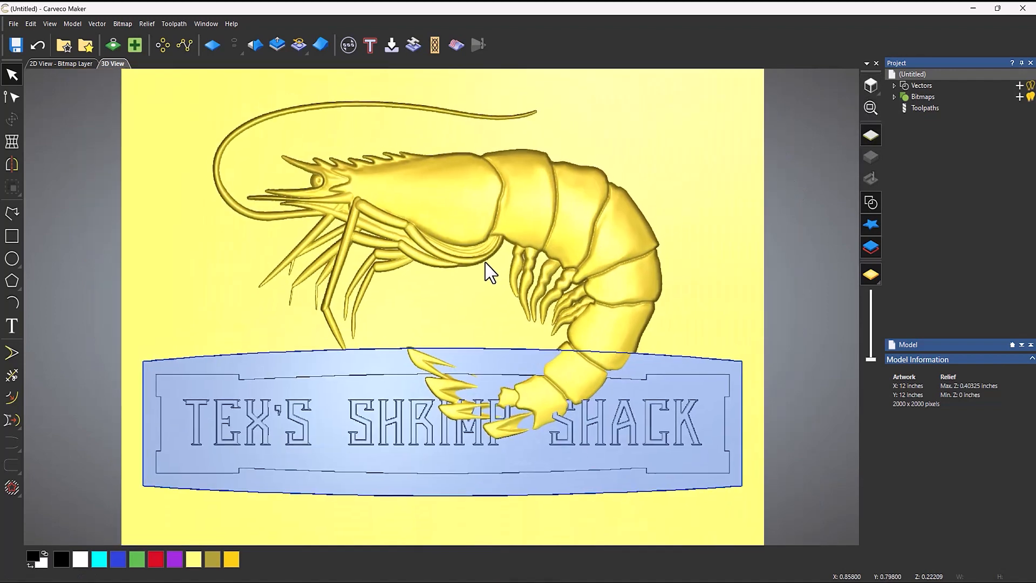
{"action": "middle_click_drag", "start_coordinate": [485, 263], "coordinate": [484, 264]}
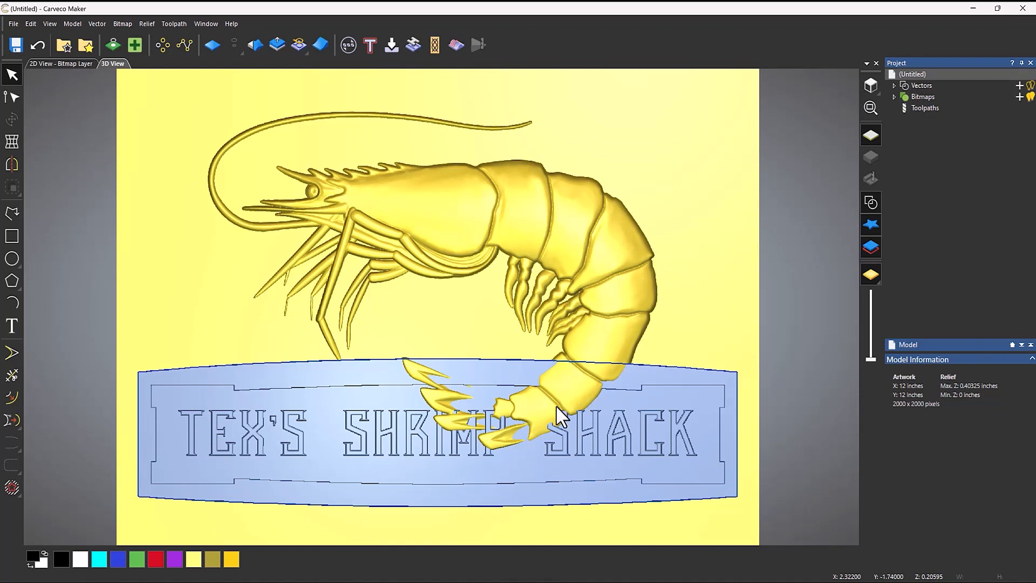
{"action": "left_click", "coordinate": [278, 429]}
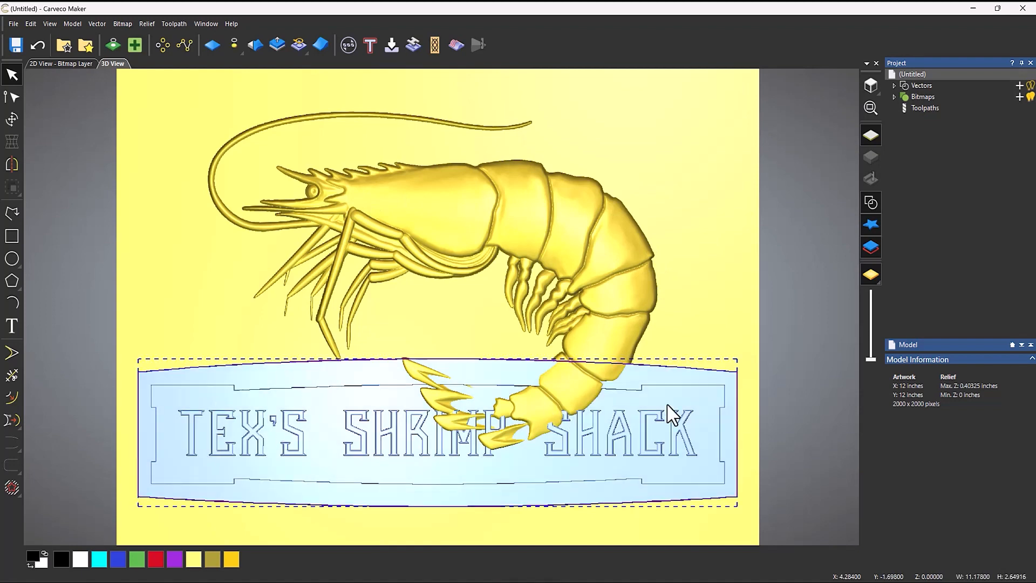
{"action": "left_click", "coordinate": [750, 222]}
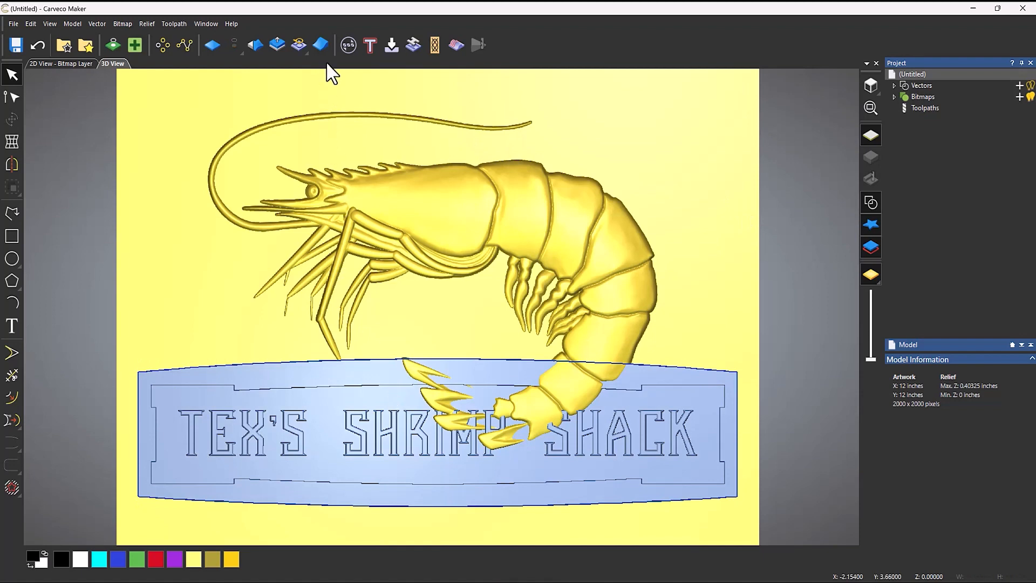
{"action": "left_click", "coordinate": [327, 47]}
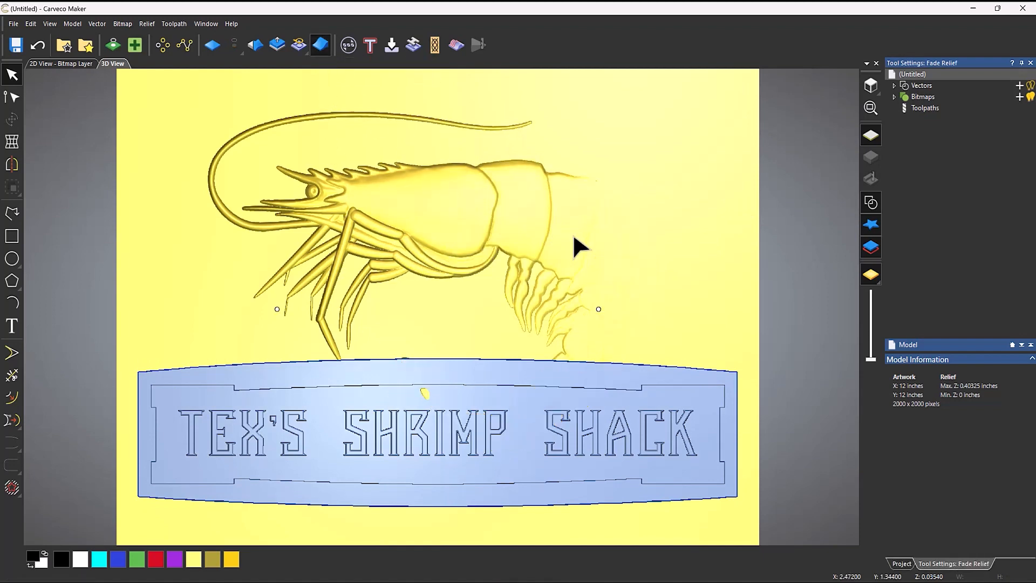
{"action": "left_click_drag", "start_coordinate": [277, 309], "coordinate": [424, 510]}
{"action": "left_click_drag", "start_coordinate": [467, 421], "coordinate": [472, 416]}
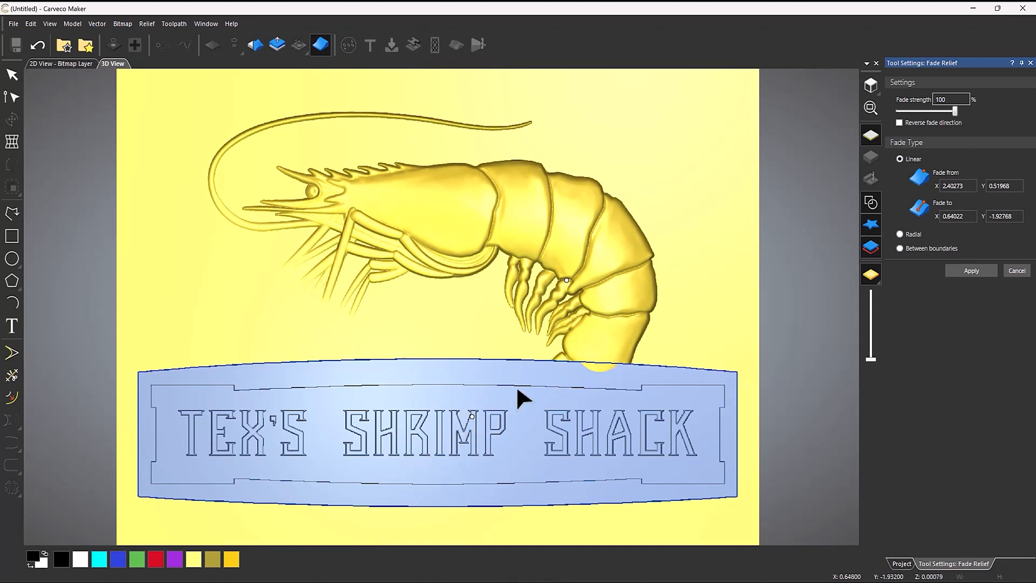
Try adjusting the fade strength, set it back to 100%, and move the fade's end point to X 1.09352, Y -1.54473
{"action": "scroll", "coordinate": [593, 367], "scroll_direction": "up", "scroll_amount": 3}
{"action": "left_click_drag", "start_coordinate": [595, 393], "coordinate": [602, 296]}
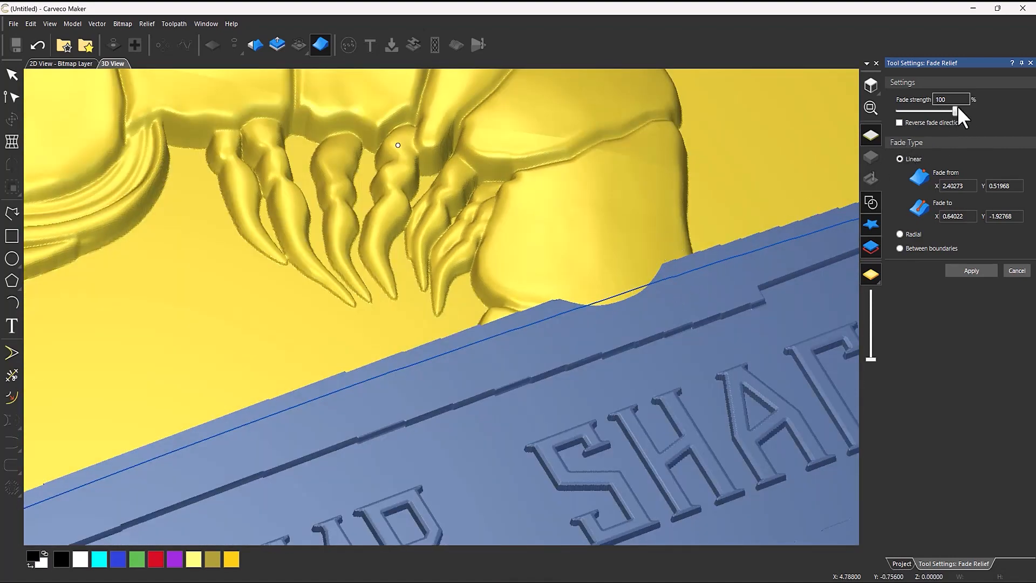
{"action": "left_click_drag", "start_coordinate": [949, 110], "coordinate": [979, 117]}
{"action": "scroll", "coordinate": [592, 313], "scroll_direction": "down", "scroll_amount": 3}
{"action": "left_click_drag", "start_coordinate": [385, 430], "coordinate": [404, 395]}
{"action": "scroll", "coordinate": [427, 342], "scroll_direction": "down", "scroll_amount": 3}
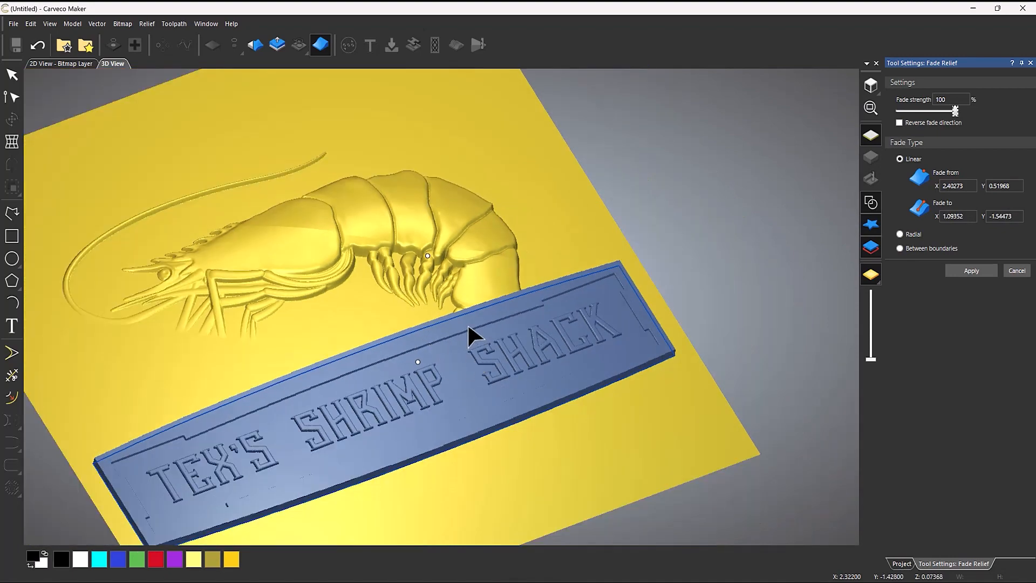
Move the fade's end point to X 2.50669, Y -2.05049, apply the linear fade, and close the Fade Relief settings
{"action": "scroll", "coordinate": [471, 325], "scroll_direction": "up", "scroll_amount": 2}
{"action": "left_click_drag", "start_coordinate": [491, 437], "coordinate": [423, 430]}
{"action": "scroll", "coordinate": [388, 379], "scroll_direction": "down", "scroll_amount": 4}
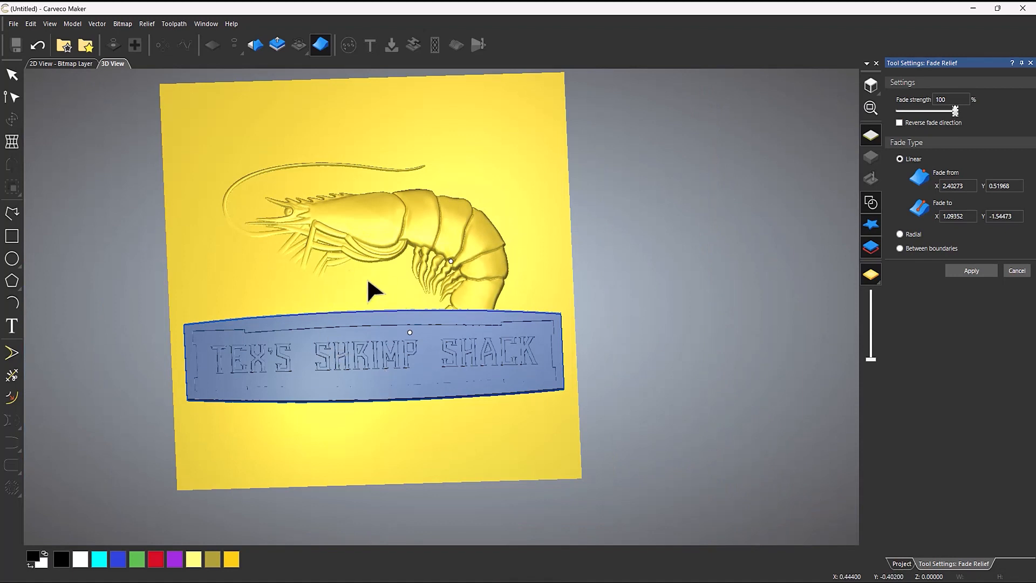
{"action": "scroll", "coordinate": [284, 266], "scroll_direction": "up", "scroll_amount": 3}
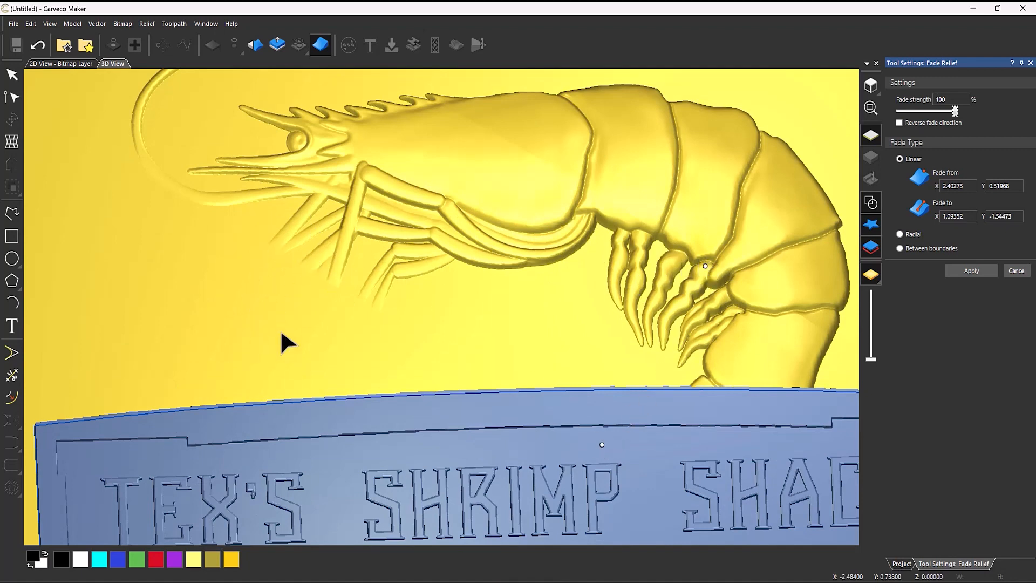
{"action": "scroll", "coordinate": [633, 424], "scroll_direction": "down", "scroll_amount": 4}
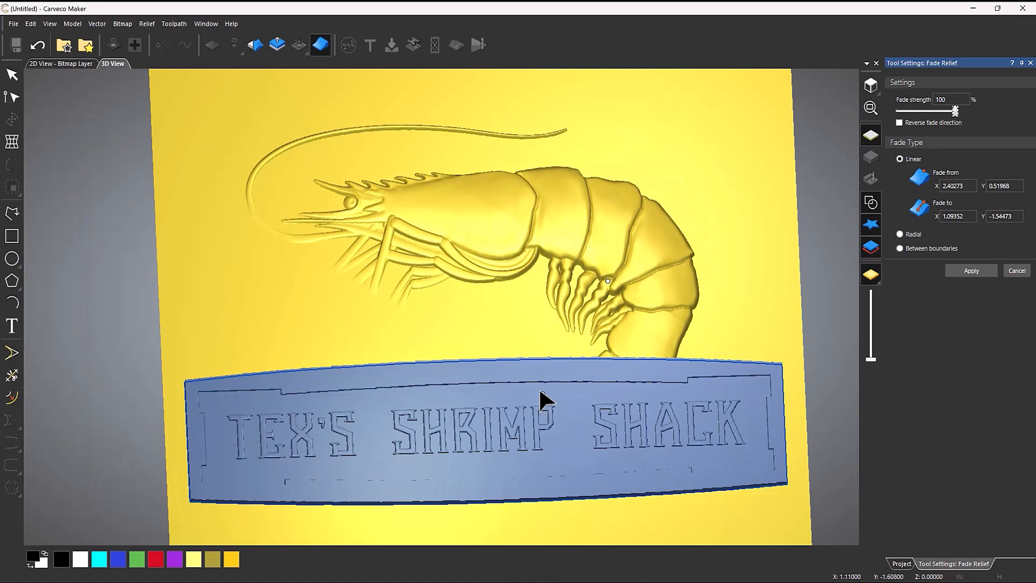
{"action": "left_click_drag", "start_coordinate": [543, 394], "coordinate": [619, 418]}
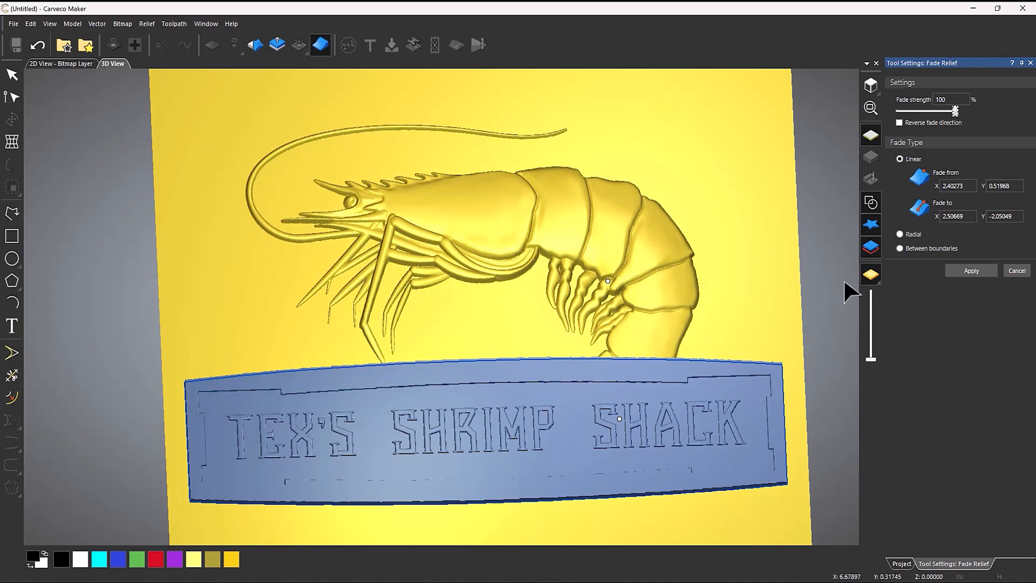
{"action": "left_click", "coordinate": [969, 271]}
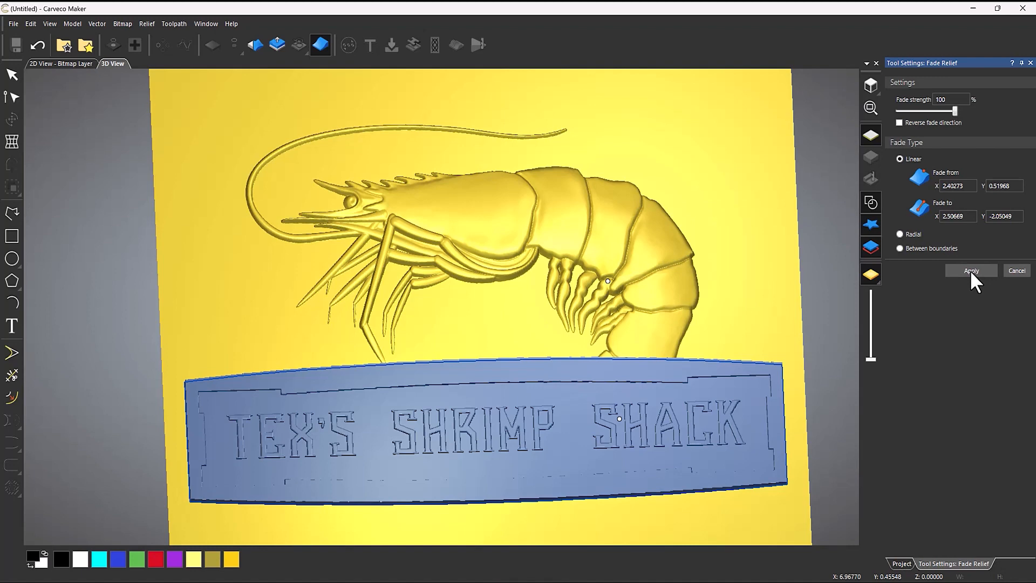
{"action": "left_click", "coordinate": [1016, 270]}
Paste the sign onto the base relief over the faded shrimp and hide the zero plane around the combined model
{"action": "left_click", "coordinate": [740, 409]}
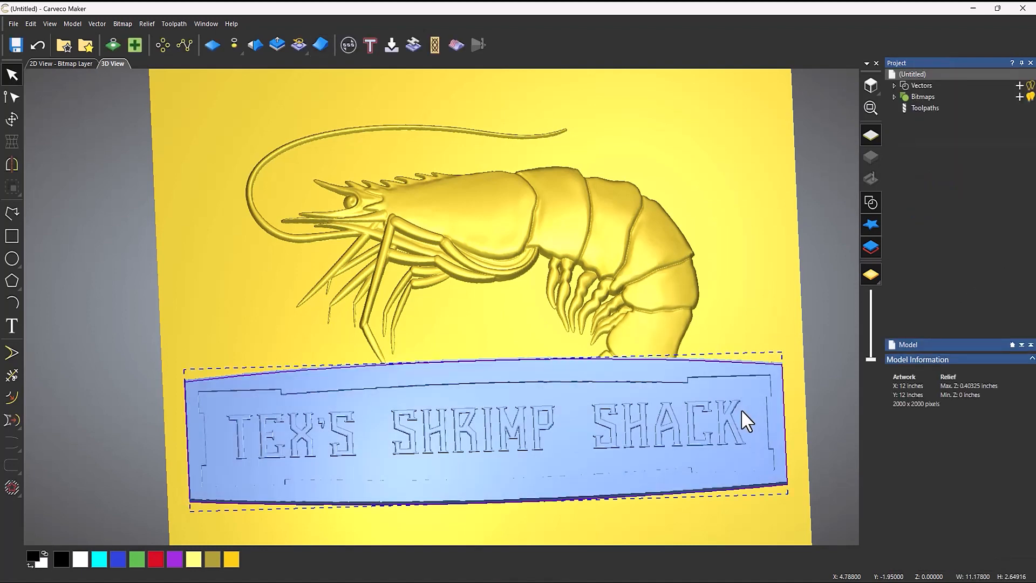
{"action": "key", "text": "Escape"}
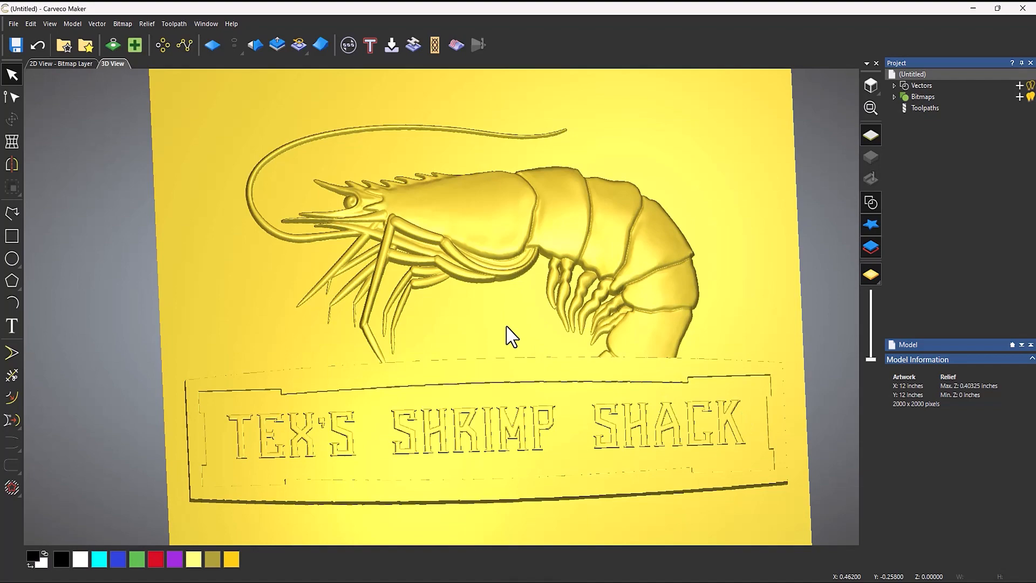
{"action": "scroll", "coordinate": [505, 335], "scroll_direction": "down", "scroll_amount": 1}
{"action": "scroll", "coordinate": [502, 423], "scroll_direction": "up", "scroll_amount": 2}
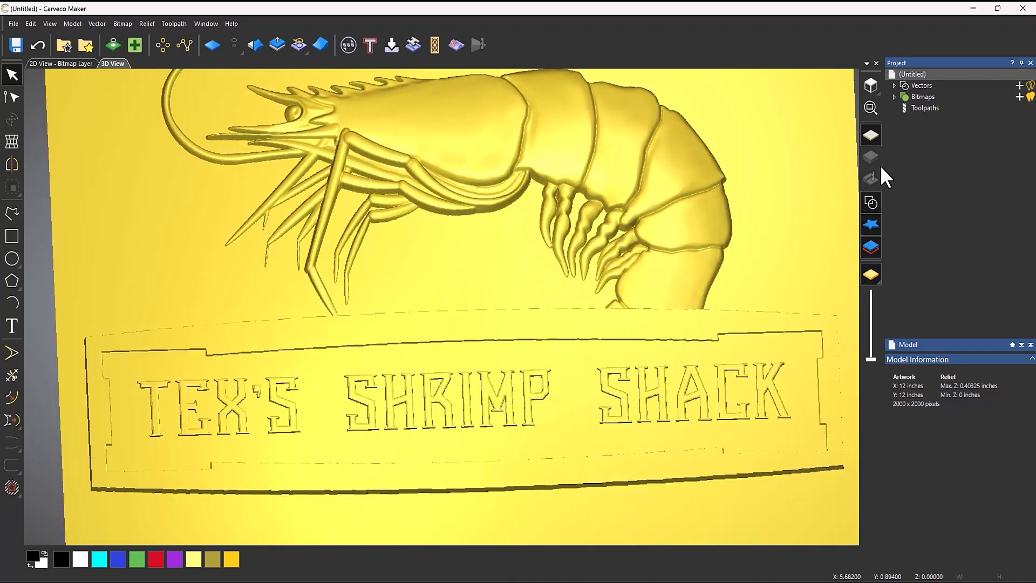
{"action": "left_click", "coordinate": [876, 141]}
{"action": "scroll", "coordinate": [493, 266], "scroll_direction": "down", "scroll_amount": 3}
{"action": "left_click_drag", "start_coordinate": [620, 319], "coordinate": [563, 357]}
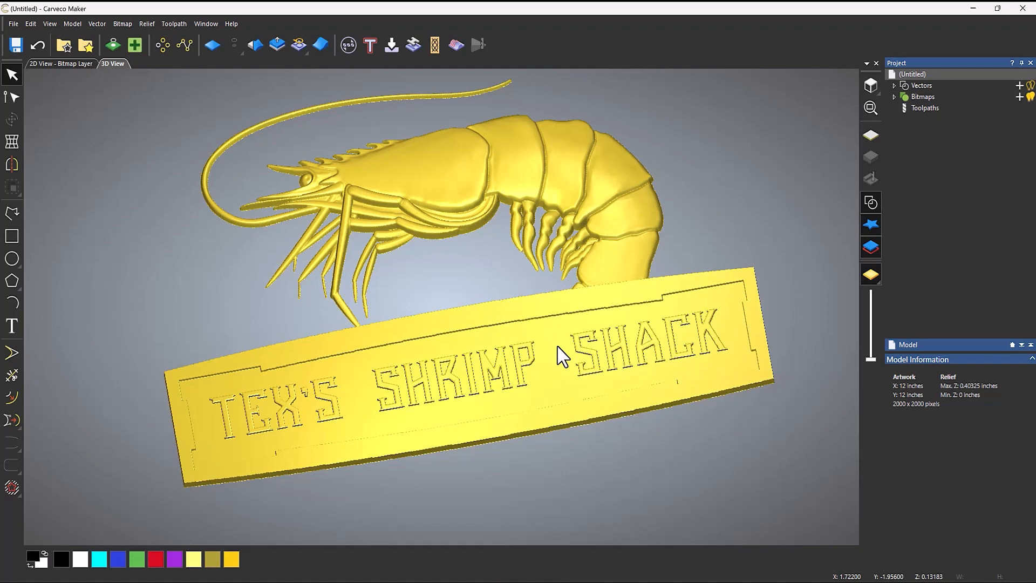
Undo the pastes and the fade until the sign and shrimp are floating clipart again, and show the zero plane
{"action": "left_click", "coordinate": [37, 46]}
{"action": "left_click", "coordinate": [37, 47]}
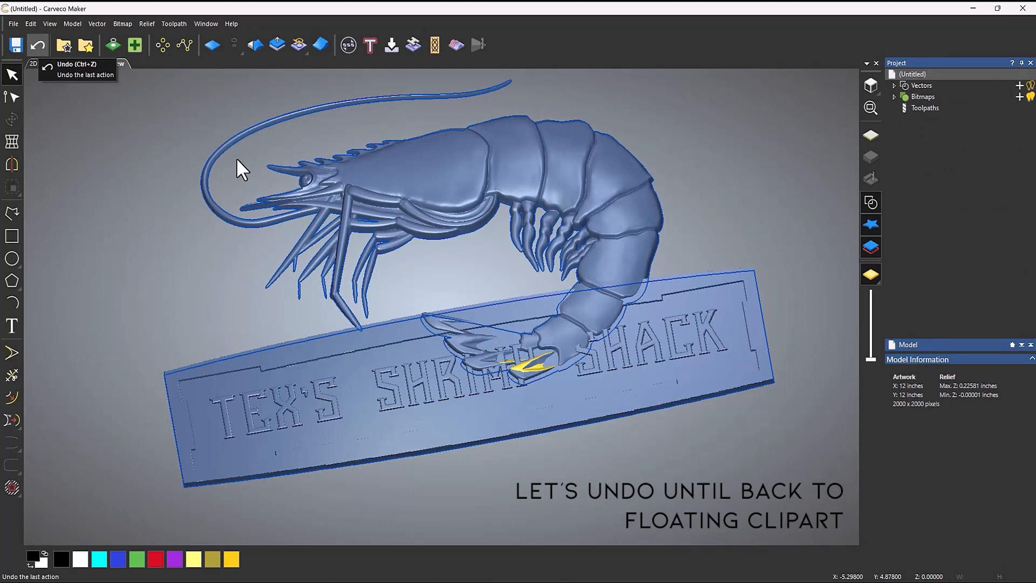
{"action": "left_click", "coordinate": [212, 46]}
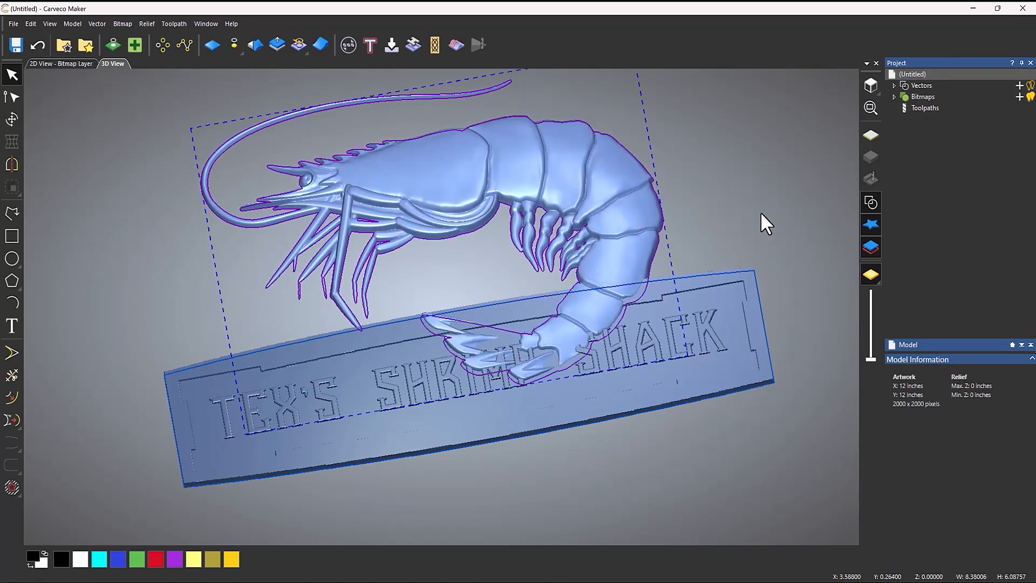
{"action": "left_click", "coordinate": [871, 135]}
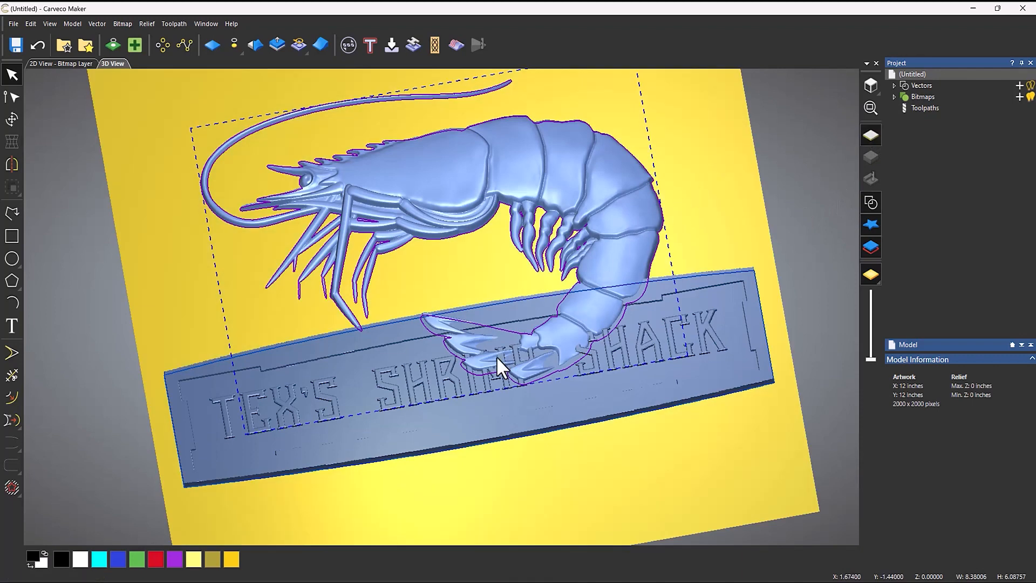
Centre the sign clipart on the model and scale it down so it sits within the shrimp's curve
{"action": "left_click", "coordinate": [475, 381]}
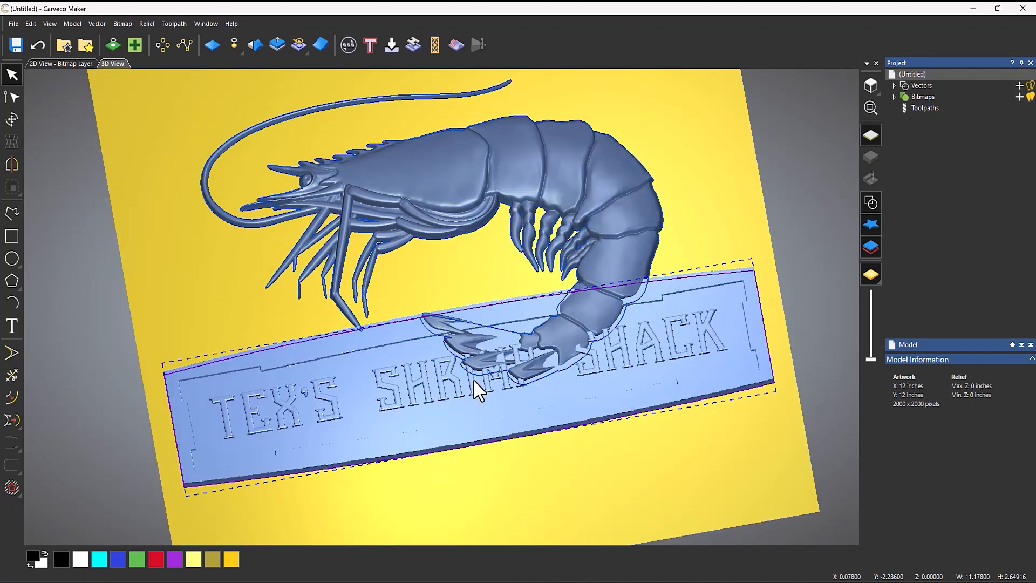
{"action": "key", "text": "F9"}
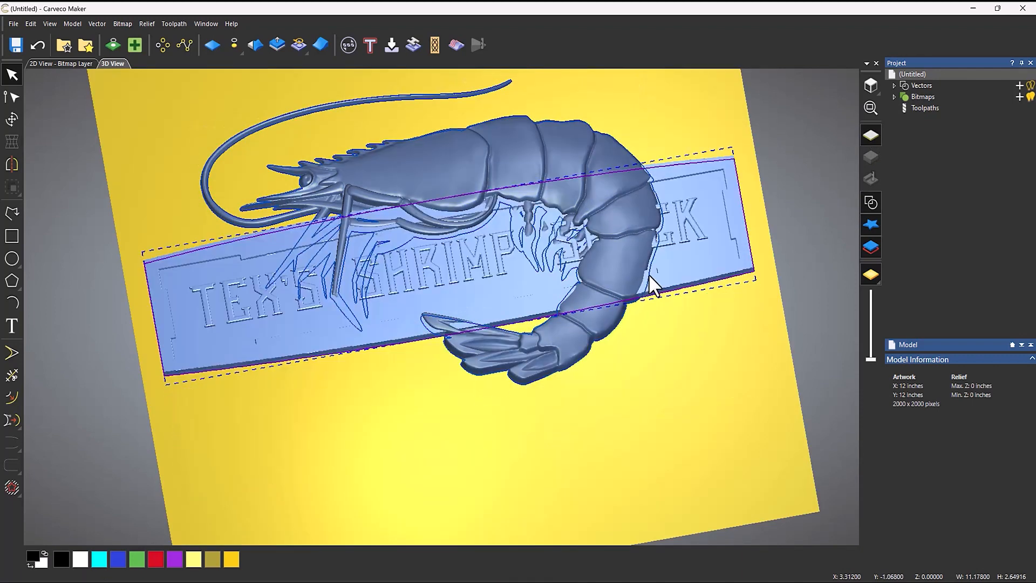
{"action": "left_click", "coordinate": [747, 268]}
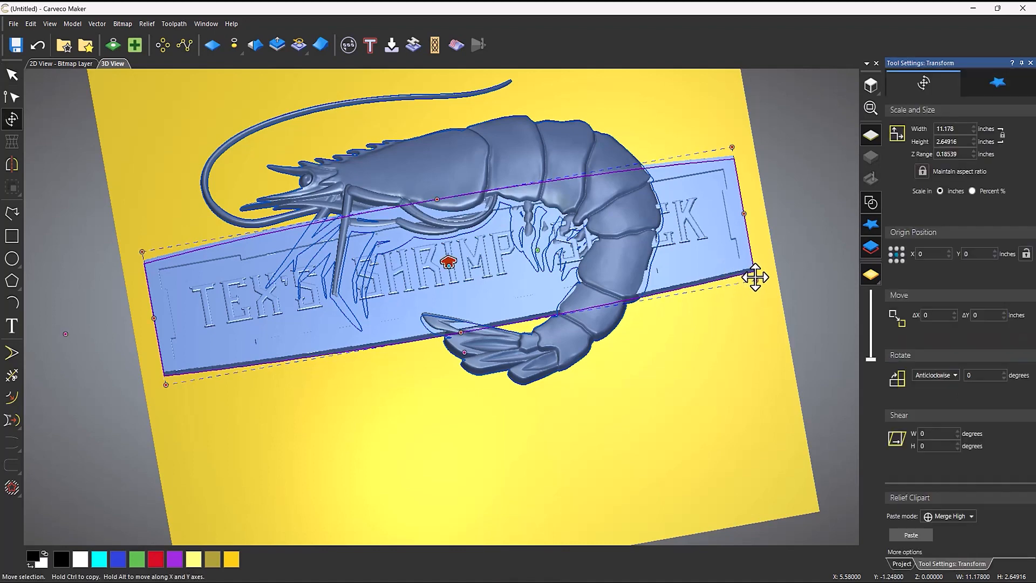
{"action": "left_click_drag", "start_coordinate": [754, 275], "coordinate": [550, 243]}
Reposition the shrimp around the sign at X 0.72184, Y 0.34328, rotated -3.63863 degrees anticlockwise, and paste it using Merge High
{"action": "left_click", "coordinate": [564, 183]}
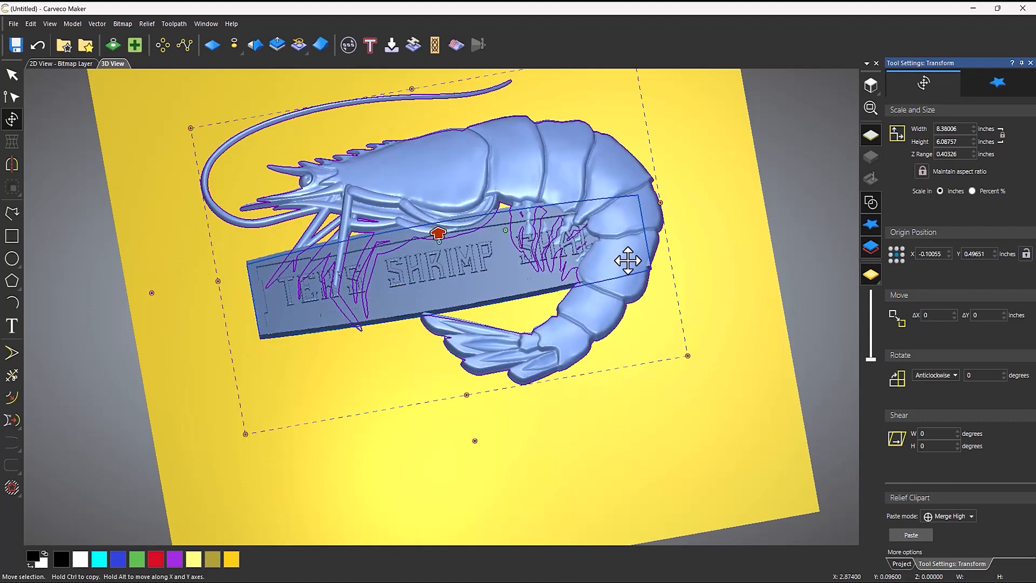
{"action": "left_click_drag", "start_coordinate": [655, 221], "coordinate": [685, 223]}
{"action": "left_click_drag", "start_coordinate": [740, 271], "coordinate": [744, 287]}
{"action": "left_click_drag", "start_coordinate": [635, 209], "coordinate": [638, 211]}
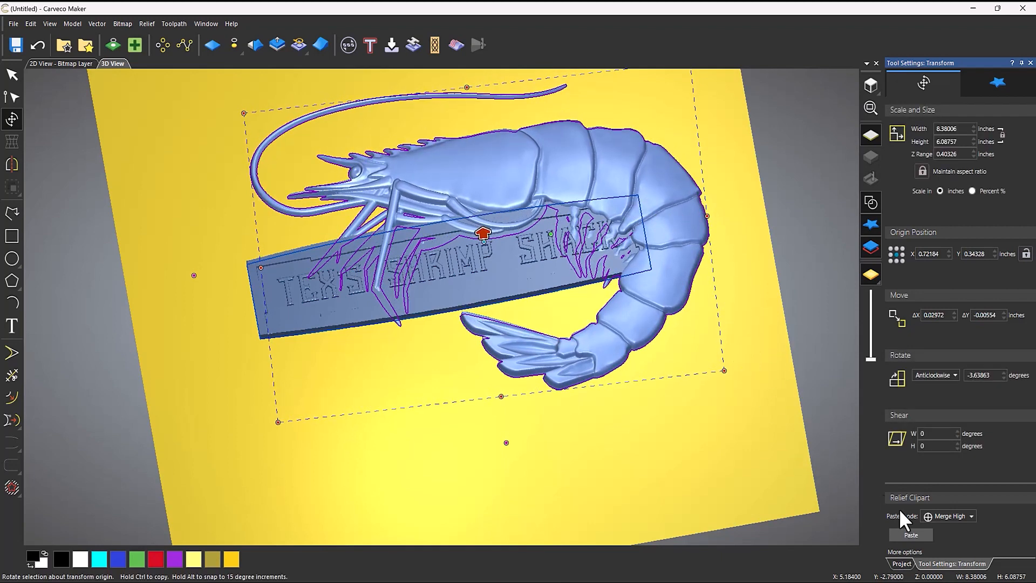
{"action": "left_click", "coordinate": [912, 534]}
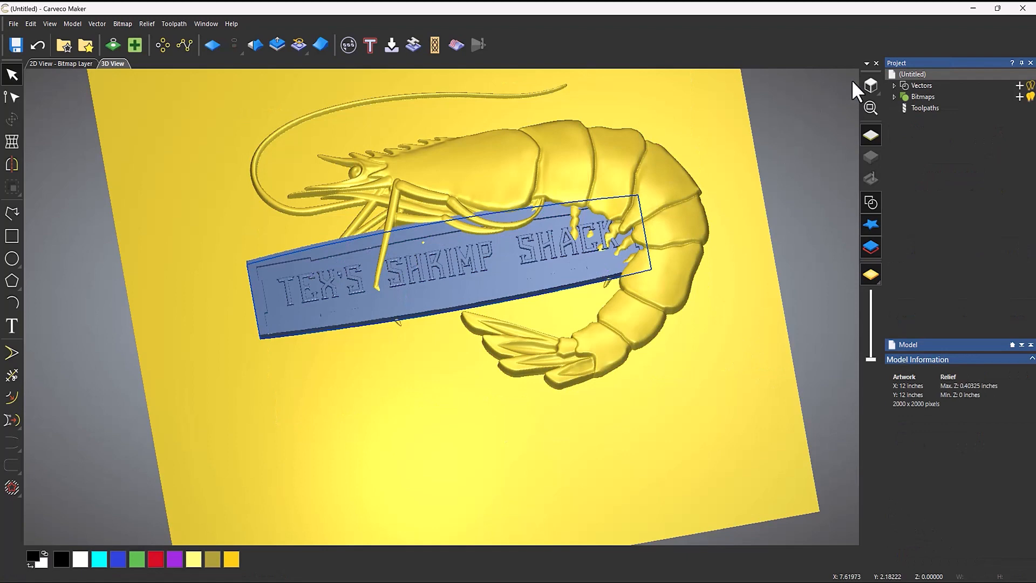
Draw a closed smooth polyline on the sign, following the shrimp's underside and inner curve and enclosing the legs that overlap the lettering
{"action": "left_click", "coordinate": [871, 85]}
{"action": "scroll", "coordinate": [459, 310], "scroll_direction": "up", "scroll_amount": 5}
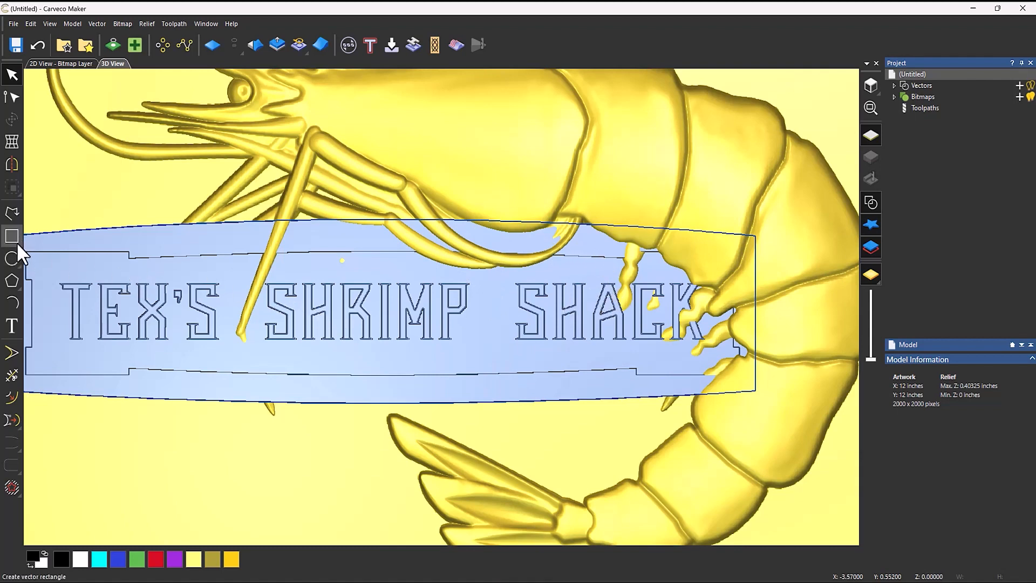
{"action": "left_click", "coordinate": [12, 211]}
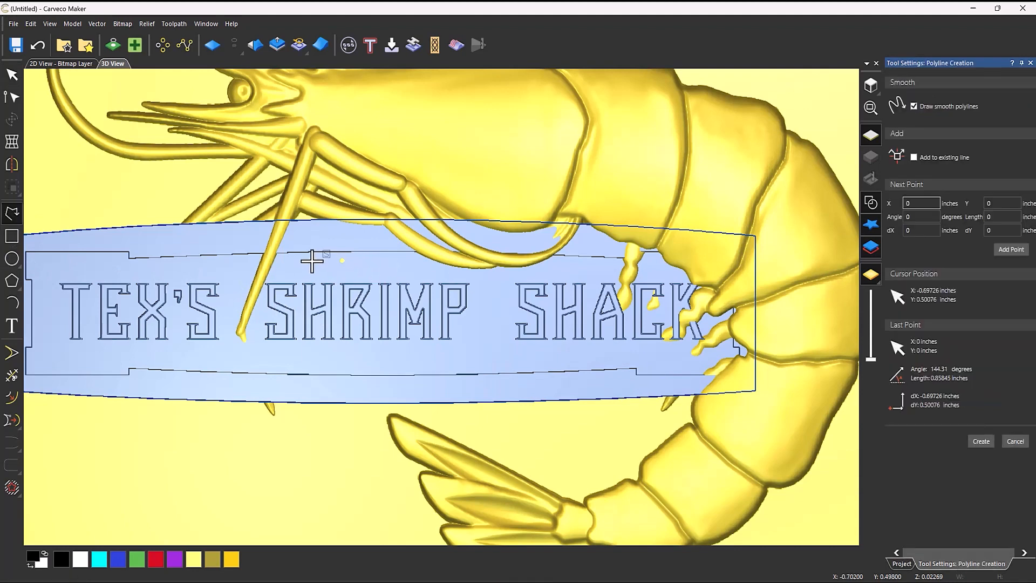
{"action": "left_click", "coordinate": [243, 227]}
{"action": "left_click", "coordinate": [295, 222]}
{"action": "left_click", "coordinate": [456, 223]}
{"action": "left_click", "coordinate": [503, 244]}
{"action": "left_click", "coordinate": [546, 234]}
{"action": "left_click", "coordinate": [562, 222]}
{"action": "left_click", "coordinate": [589, 225]}
{"action": "left_click", "coordinate": [618, 245]}
{"action": "left_click", "coordinate": [631, 244]}
{"action": "left_click", "coordinate": [668, 262]}
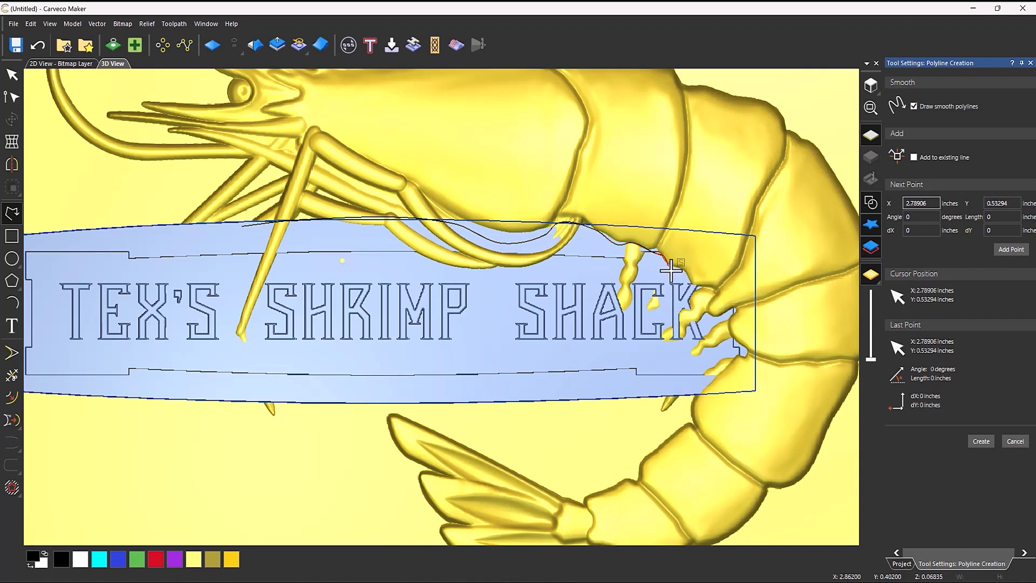
{"action": "left_click", "coordinate": [691, 280]}
{"action": "left_click", "coordinate": [713, 289]}
{"action": "left_click", "coordinate": [717, 311]}
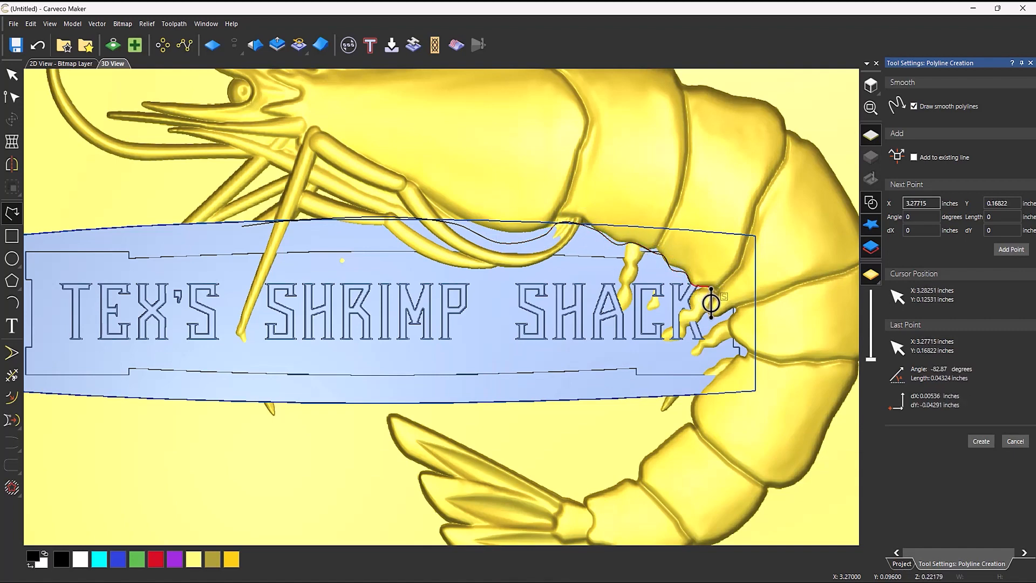
{"action": "left_click", "coordinate": [731, 333]}
{"action": "left_click", "coordinate": [706, 396]}
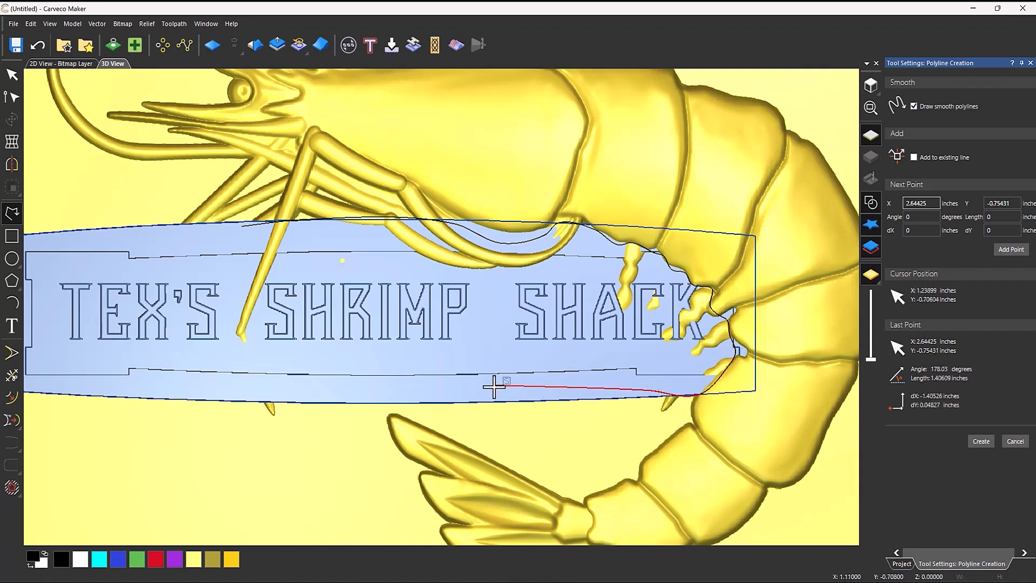
{"action": "left_click", "coordinate": [268, 393]}
{"action": "left_click", "coordinate": [213, 372]}
{"action": "left_click", "coordinate": [240, 226]}
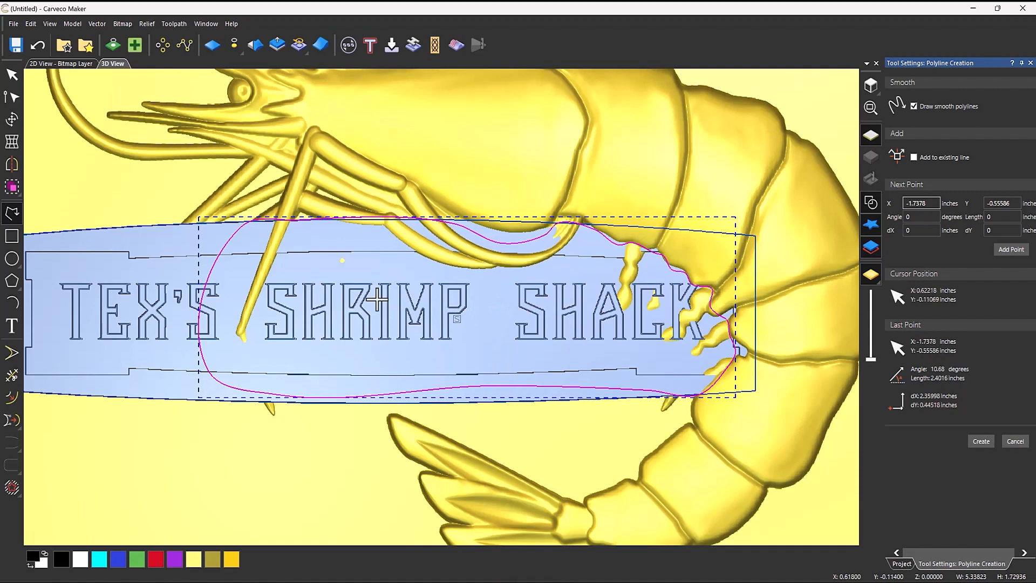
Draw a rectangle about 1.3 by 0.31 inches inside the polyline, over the middle of the lettering
{"action": "left_click", "coordinate": [11, 236]}
{"action": "left_click_drag", "start_coordinate": [442, 310], "coordinate": [574, 343]}
{"action": "key", "text": "Return"}
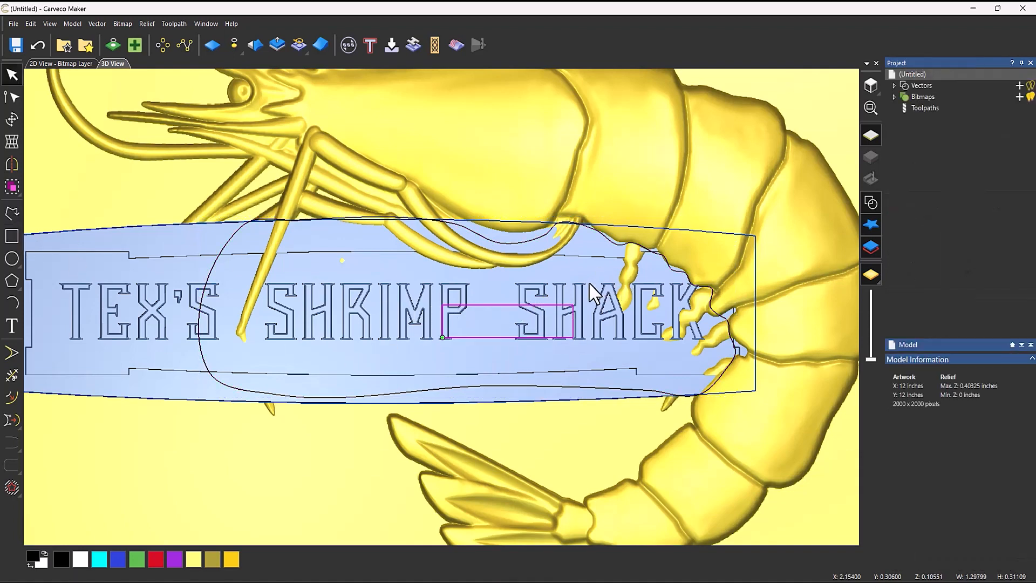
{"action": "left_click", "coordinate": [589, 283]}
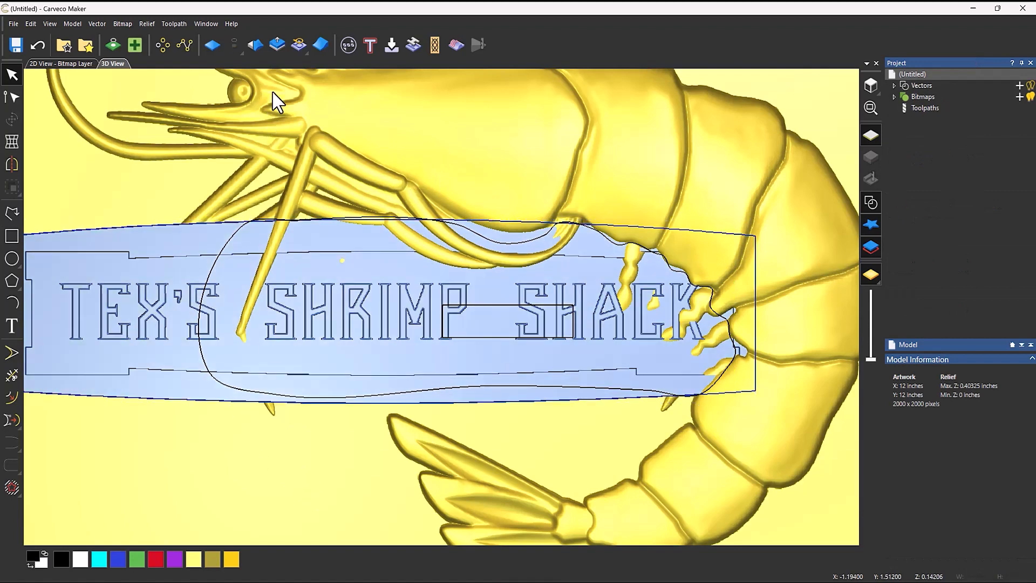
Set up a Fade Relief between boundaries, using the polyline around the legs and the small rectangle inside it
{"action": "left_click", "coordinate": [319, 46]}
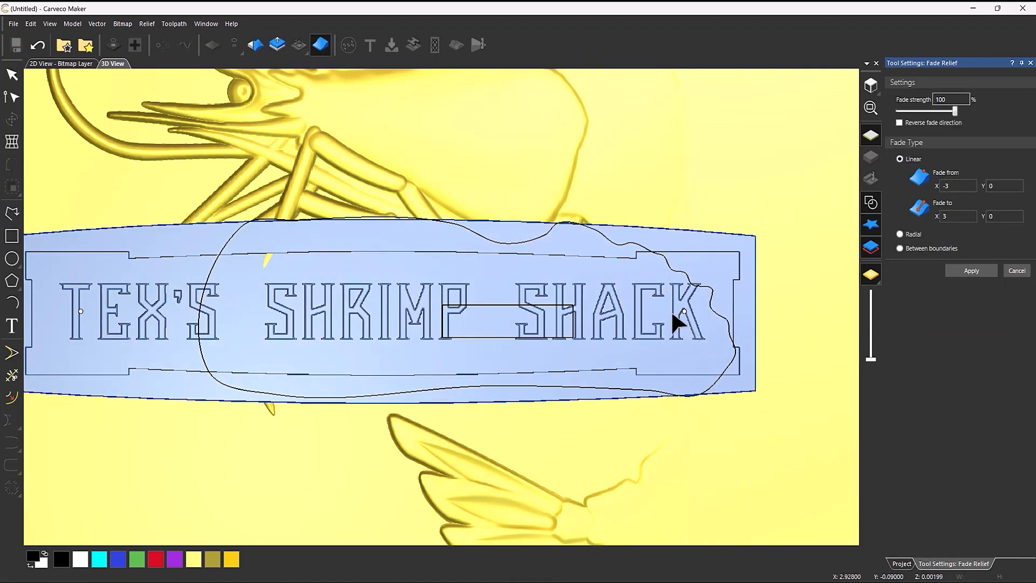
{"action": "scroll", "coordinate": [426, 334], "scroll_direction": "down", "scroll_amount": 3}
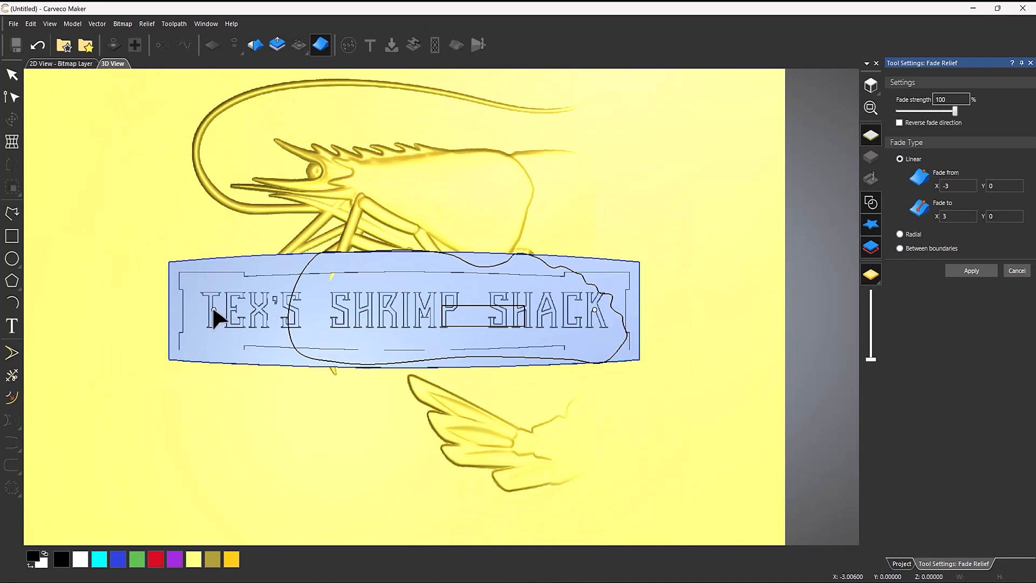
{"action": "left_click", "coordinate": [900, 248]}
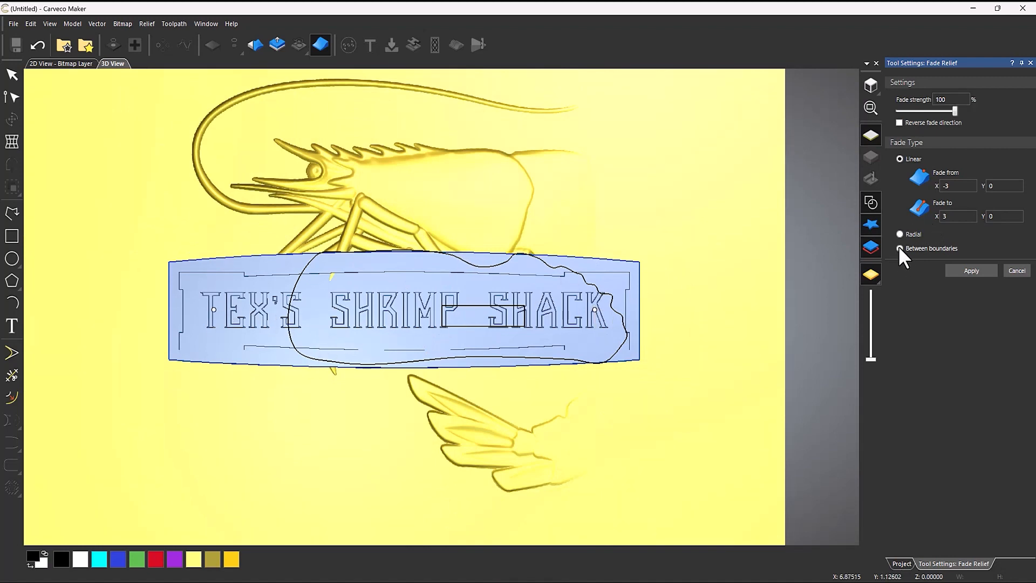
{"action": "left_click", "coordinate": [595, 290]}
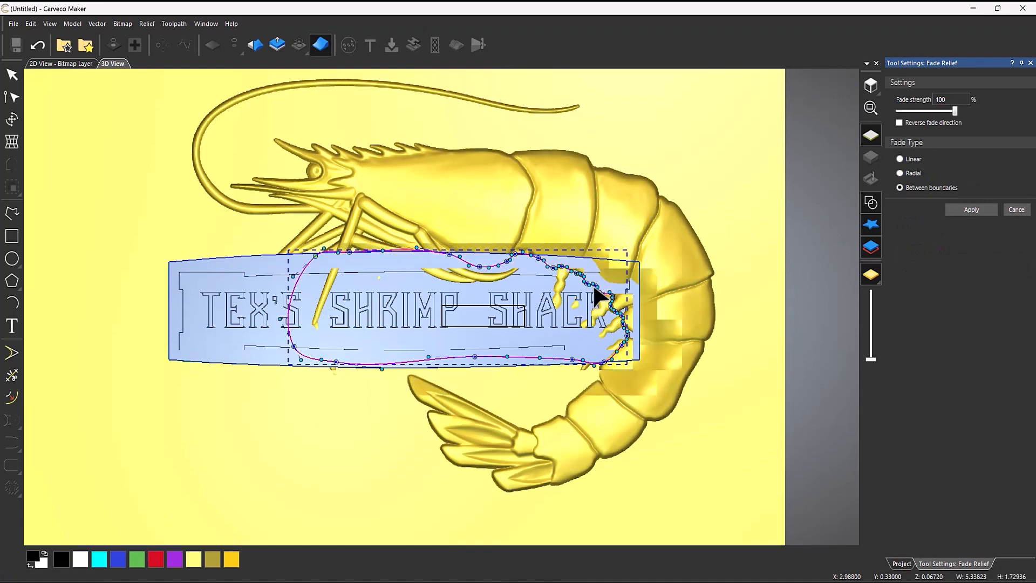
{"action": "left_click", "coordinate": [465, 306], "text": "shift"}
{"action": "scroll", "coordinate": [497, 286], "scroll_direction": "up", "scroll_amount": 3}
{"action": "scroll", "coordinate": [519, 322], "scroll_direction": "down", "scroll_amount": 4}
{"action": "left_click_drag", "start_coordinate": [532, 335], "coordinate": [594, 245]}
{"action": "scroll", "coordinate": [539, 260], "scroll_direction": "up", "scroll_amount": 2}
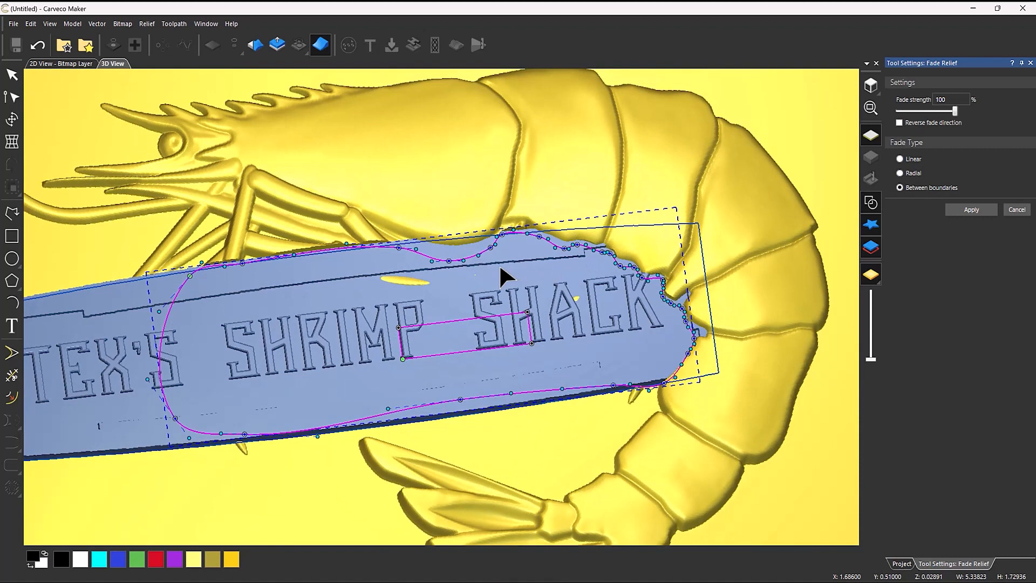
Apply the between-boundaries fade at 100% strength and close the Fade Relief tool
{"action": "left_click_drag", "start_coordinate": [954, 108], "coordinate": [1004, 115]}
{"action": "left_click", "coordinate": [966, 209]}
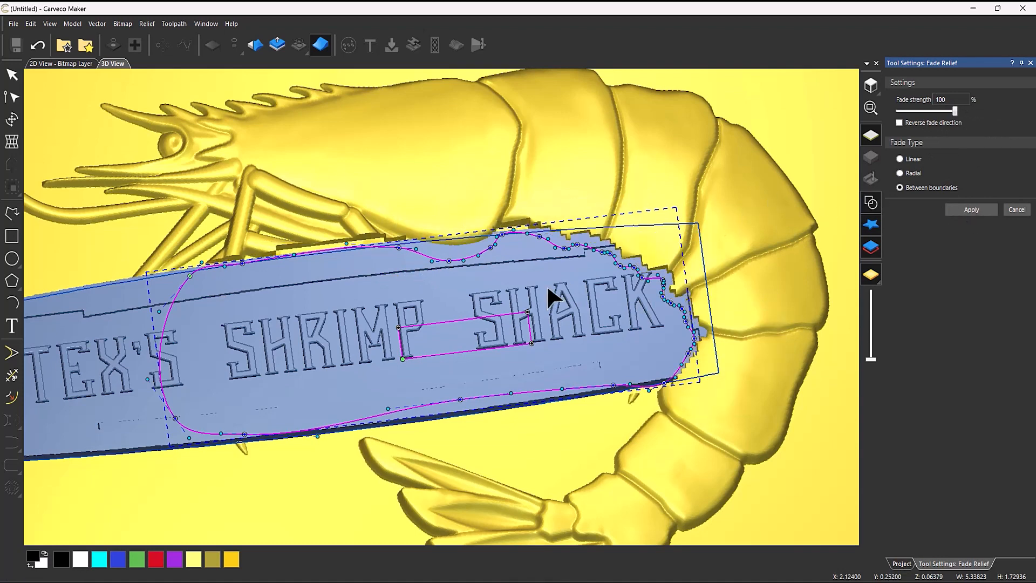
{"action": "left_click", "coordinate": [1018, 210]}
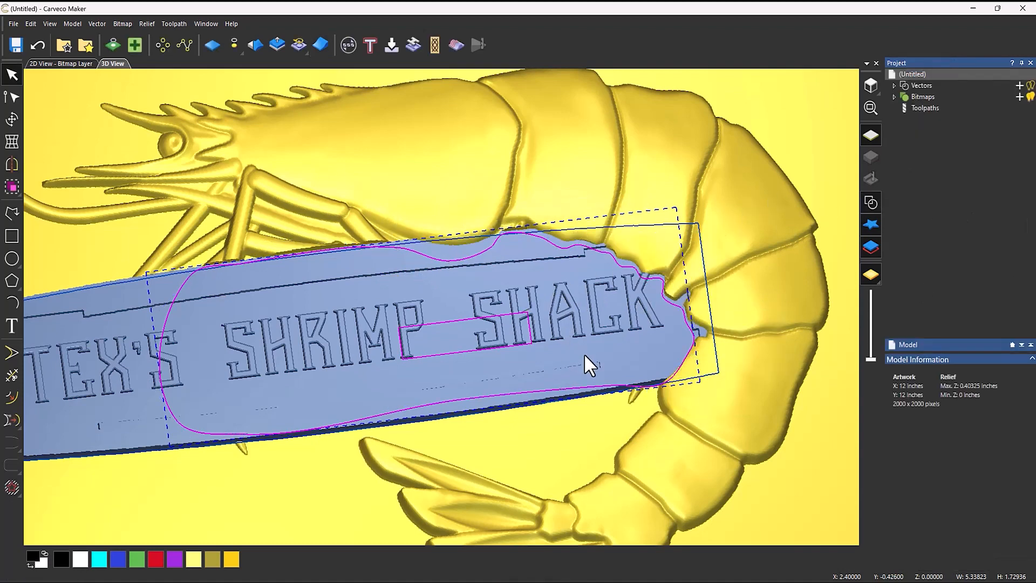
Deselect the sign and delete the polyline and rectangle used as fade boundaries
{"action": "left_click", "coordinate": [585, 362]}
{"action": "left_click", "coordinate": [590, 365]}
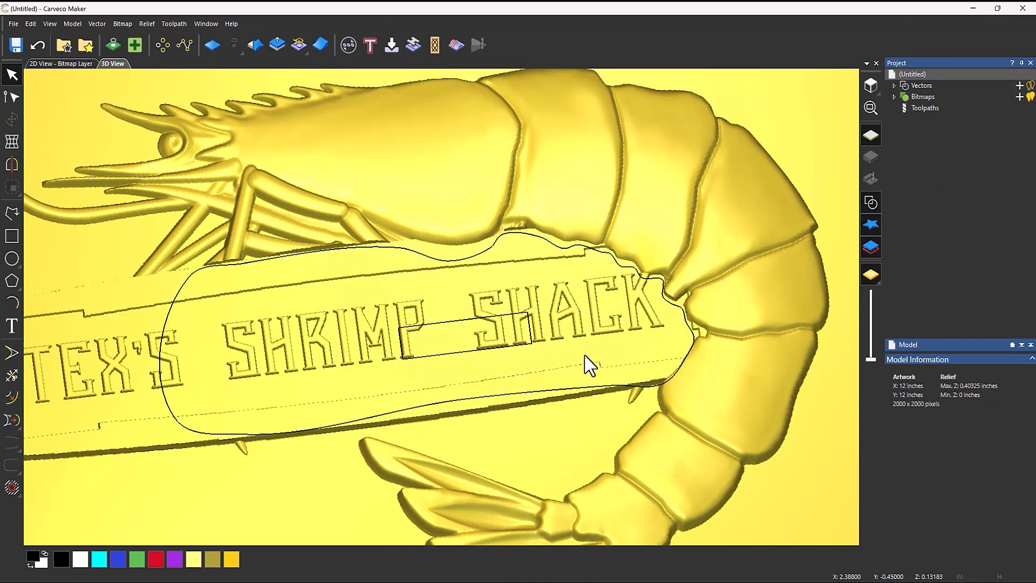
{"action": "left_click_drag", "start_coordinate": [556, 231], "coordinate": [467, 360]}
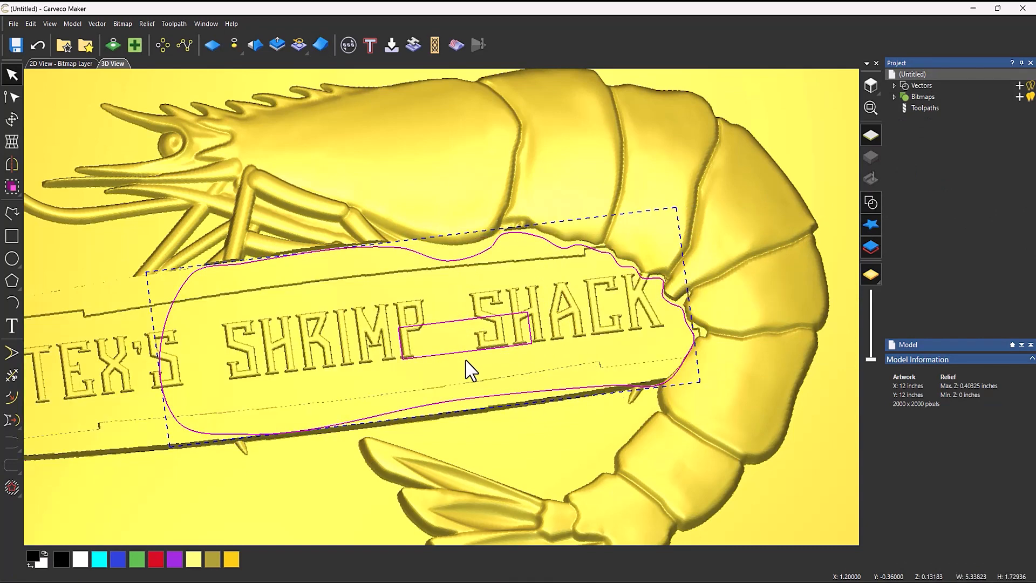
{"action": "left_click", "coordinate": [466, 360]}
{"action": "scroll", "coordinate": [527, 301], "scroll_direction": "down", "scroll_amount": 5}
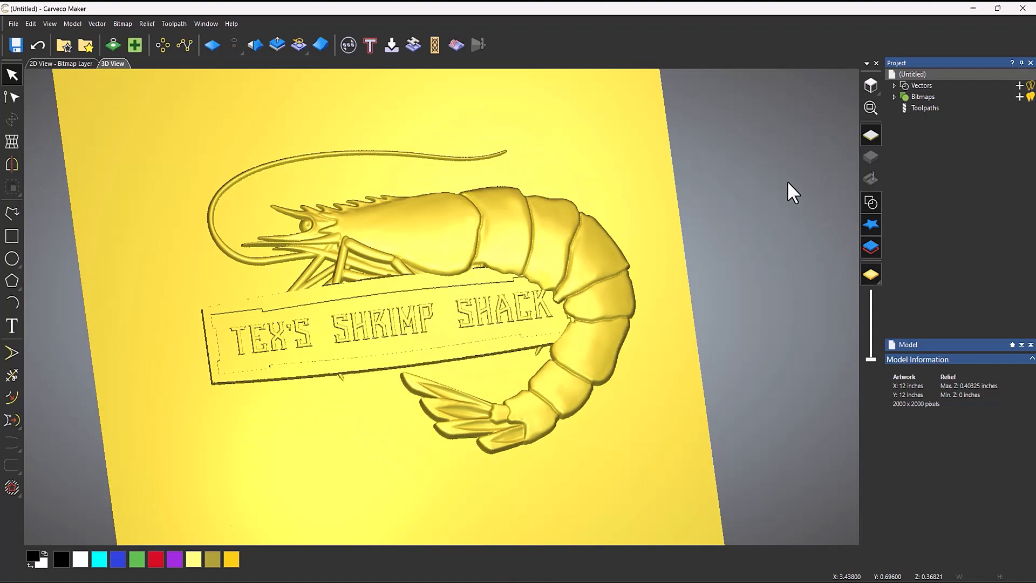
Inspect the blended shrimp and sign from above and at an angle, and hide the zero plane around them
{"action": "left_click", "coordinate": [874, 84]}
{"action": "scroll", "coordinate": [495, 306], "scroll_direction": "up", "scroll_amount": 5}
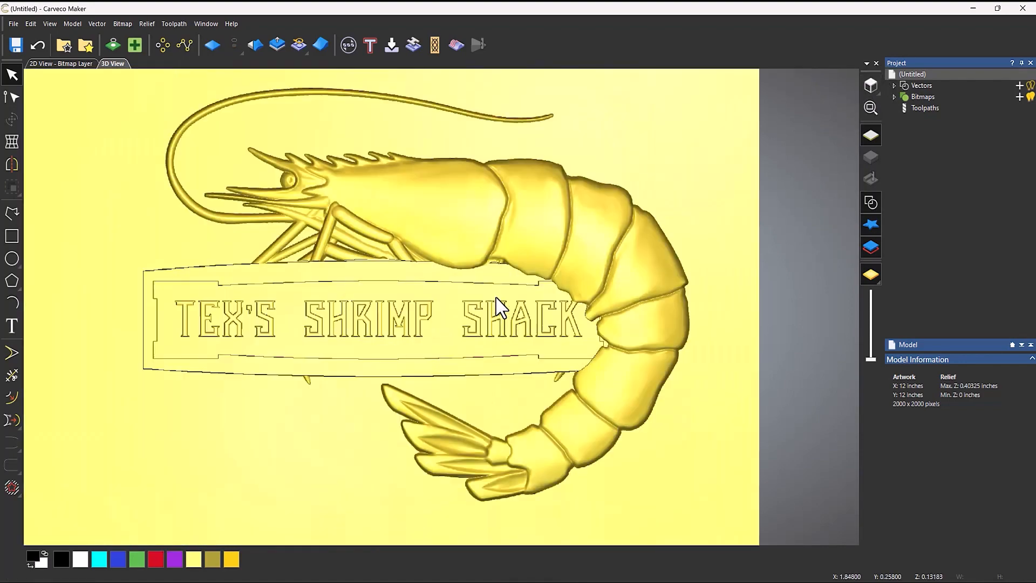
{"action": "left_click_drag", "start_coordinate": [502, 327], "coordinate": [682, 166]}
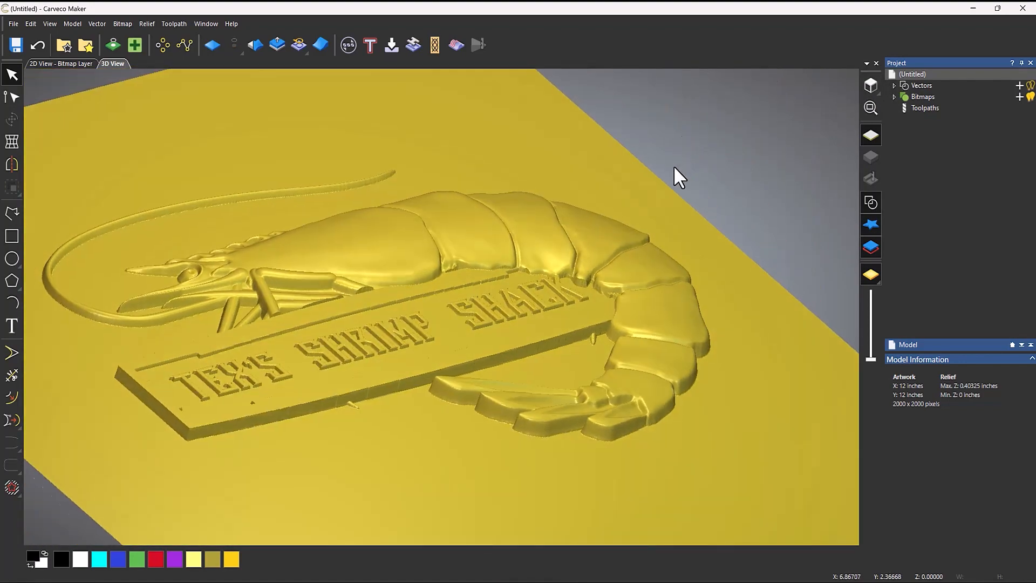
{"action": "scroll", "coordinate": [620, 289], "scroll_direction": "up", "scroll_amount": 3}
{"action": "left_click_drag", "start_coordinate": [634, 309], "coordinate": [819, 173]}
{"action": "left_click", "coordinate": [873, 134]}
{"action": "left_click_drag", "start_coordinate": [601, 270], "coordinate": [590, 249]}
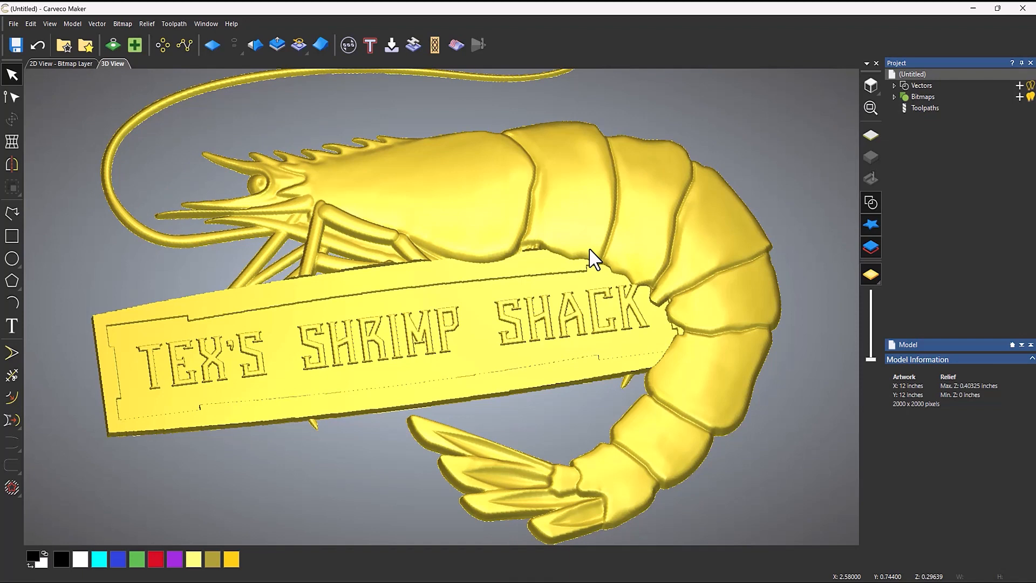